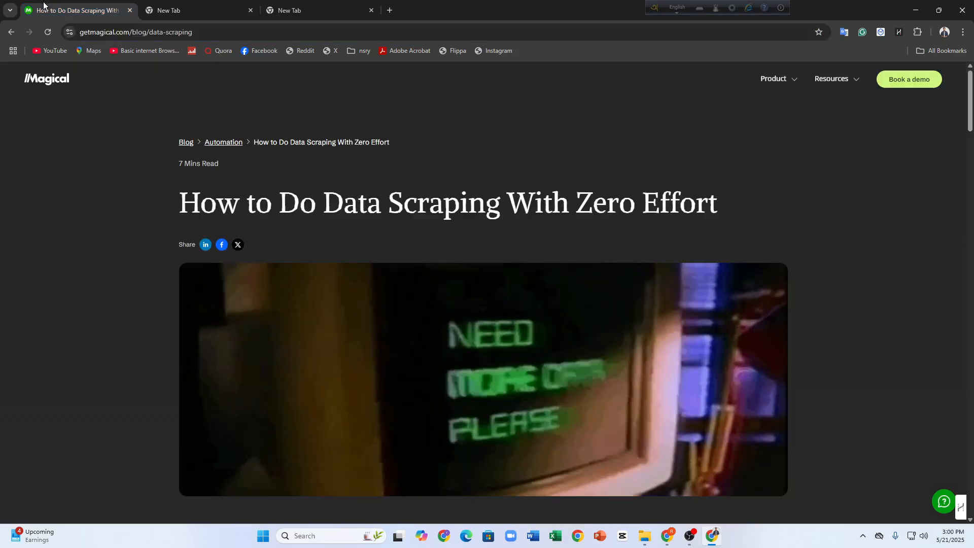
# Return to the "magical web scraper" search results and open the article "How to Do Data Scraping With Zero Effort"
pyautogui.click(6, 34)
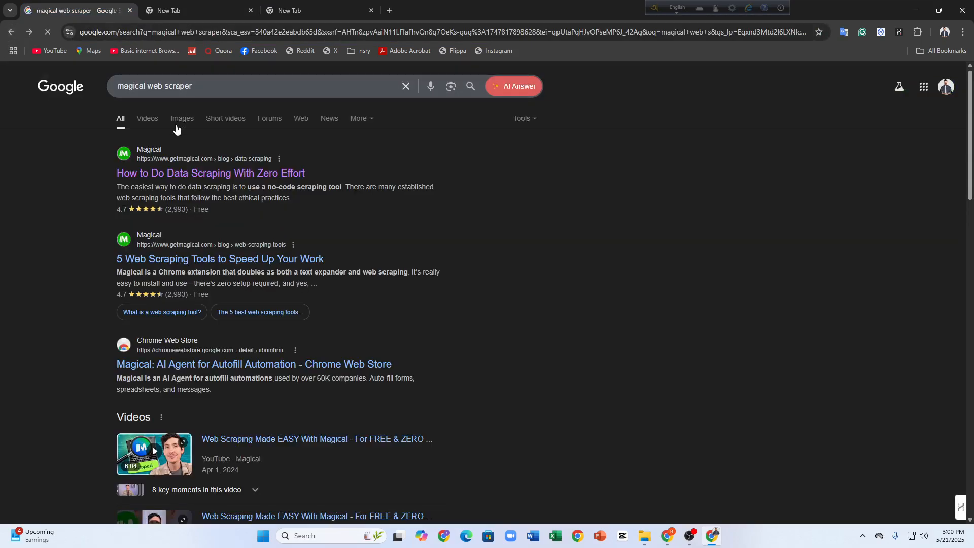
pyautogui.click(184, 172)
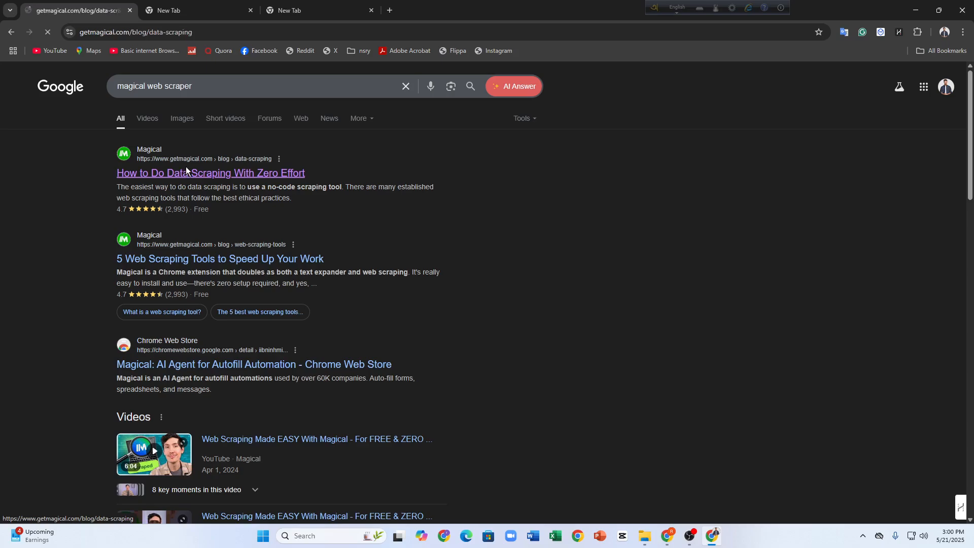
pyautogui.moveTo(725, 211); pyautogui.dragTo(170, 204)
pyautogui.click(38, 91)
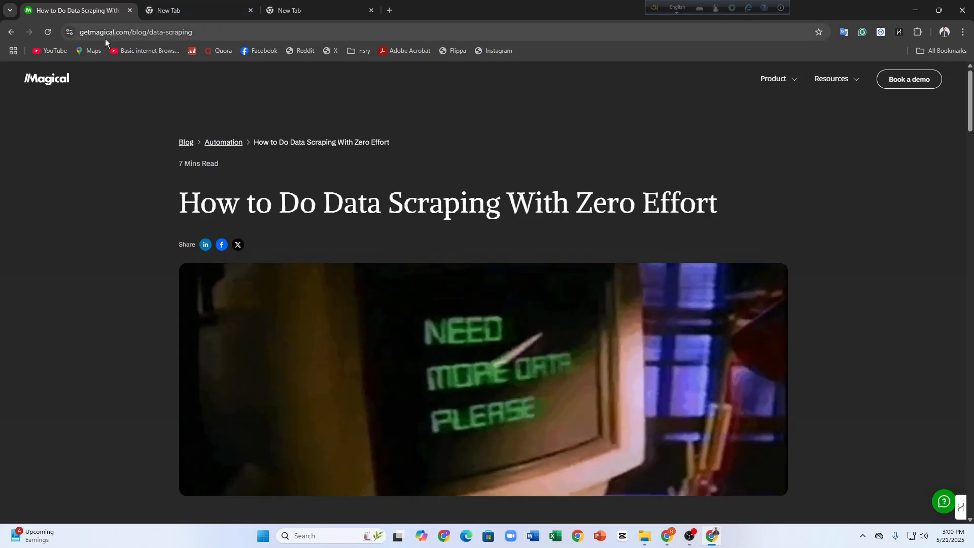
pyautogui.click(121, 39)
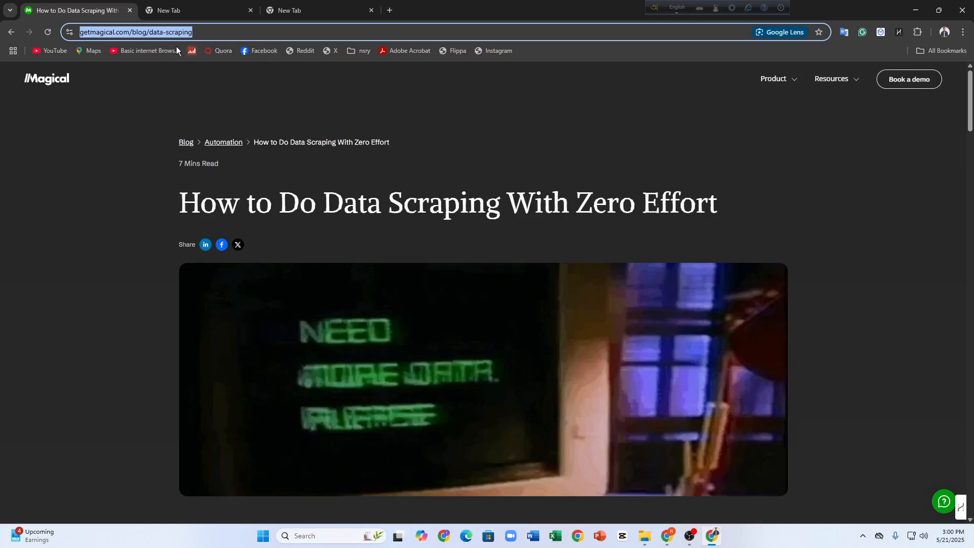
pyautogui.click(196, 34)
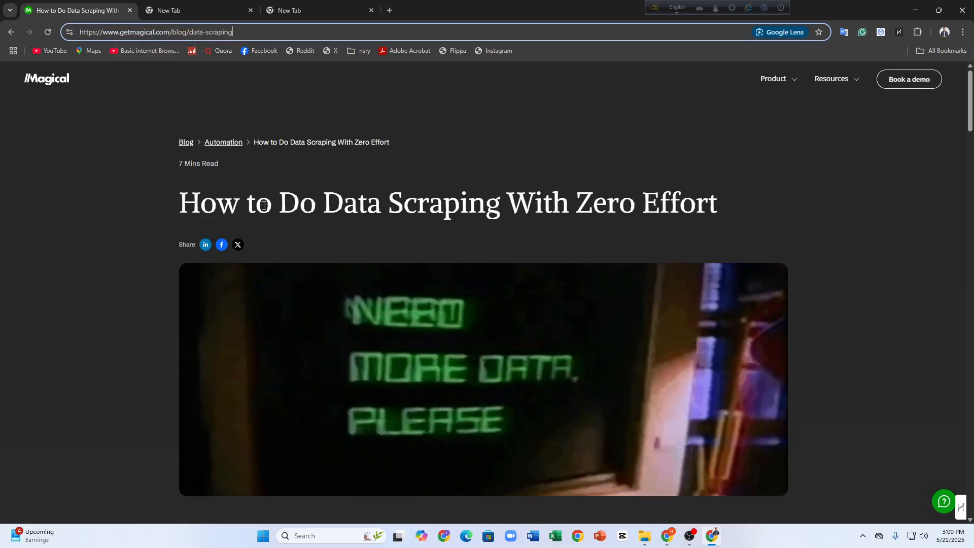
# Skim the data scraping article from its introduction through the section on setting up a scraping tool
pyautogui.scroll(-3, 1, 122)
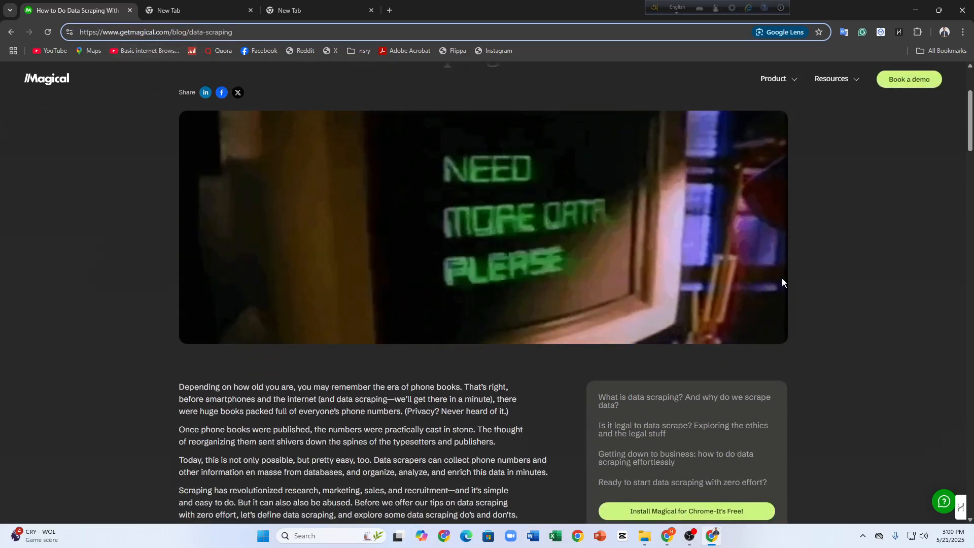
pyautogui.scroll(-6, 518, 237)
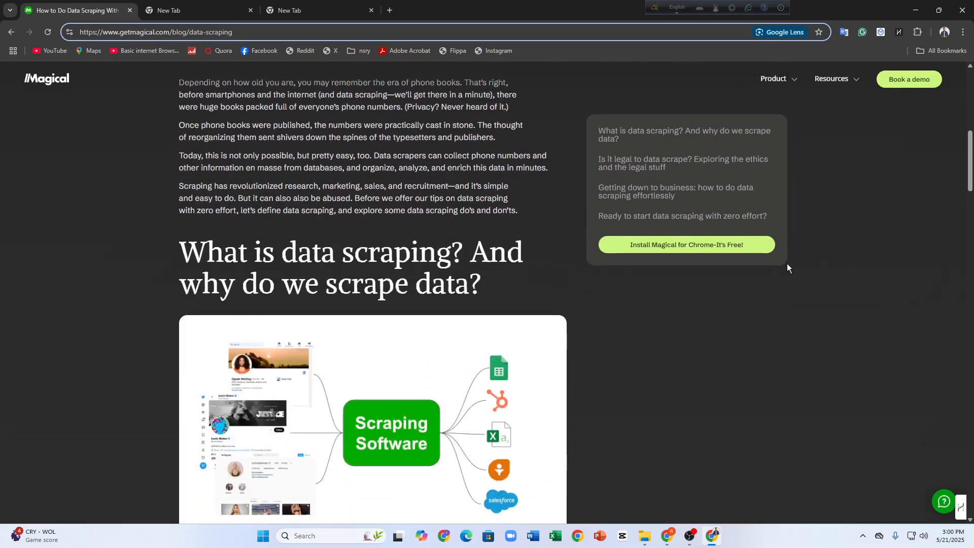
pyautogui.scroll(9, 809, 267)
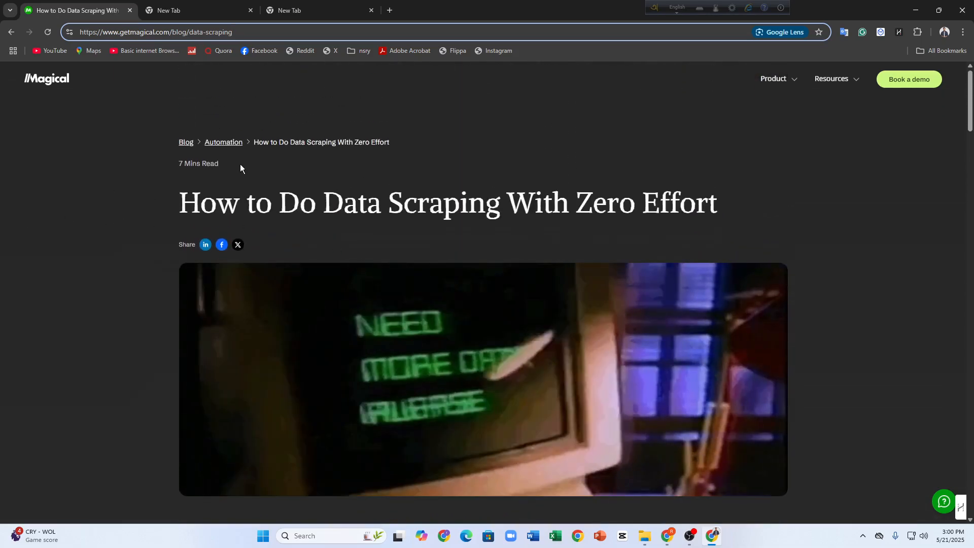
pyautogui.scroll(-1, 235, 169)
pyautogui.scroll(-10, 495, 261)
pyautogui.scroll(-8, 484, 265)
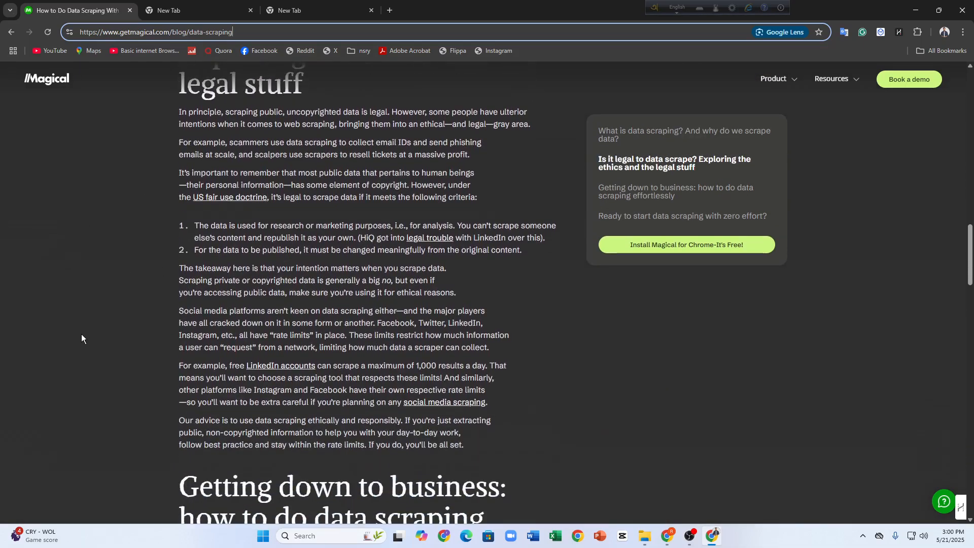
pyautogui.scroll(-15, 416, 307)
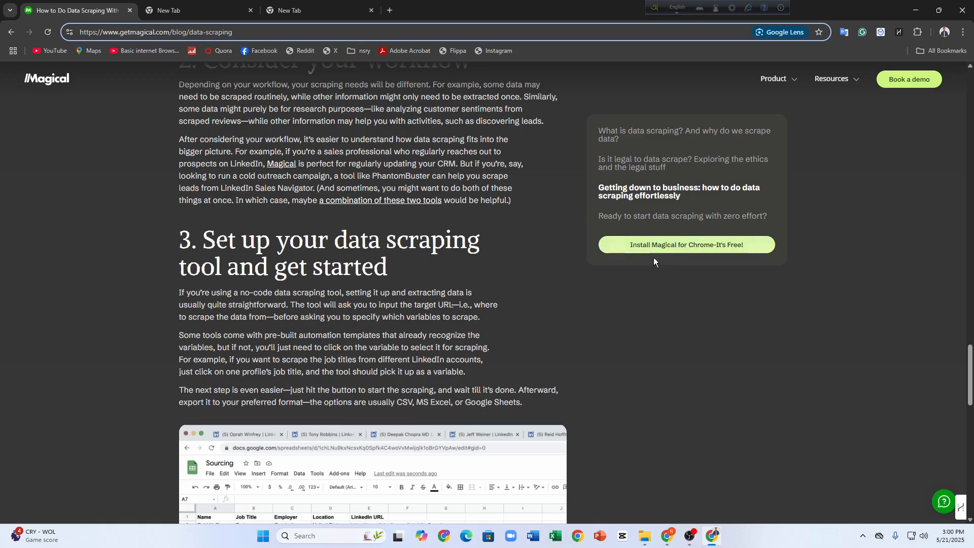
# Follow the article's install link for Magical for Chrome and reload the install page to reach the extension's store listing
pyautogui.click(633, 254)
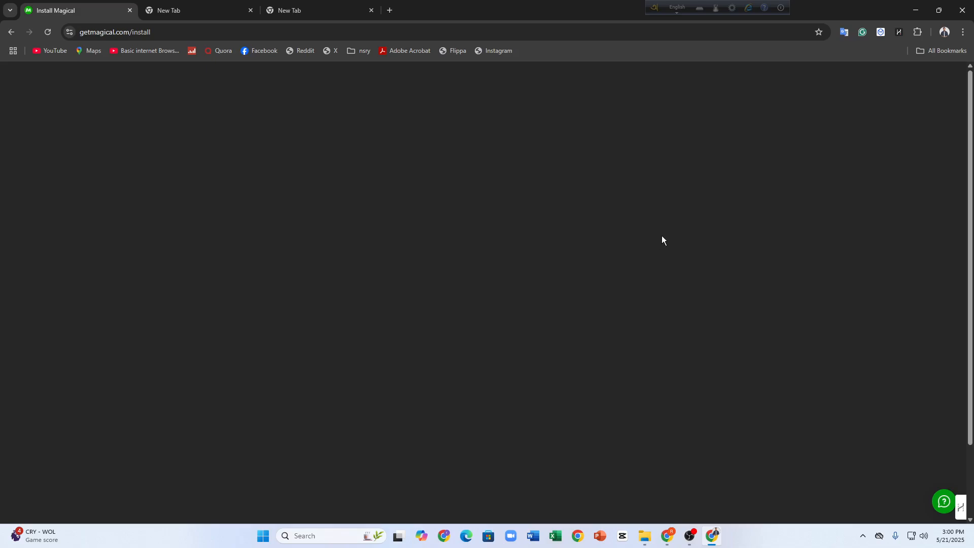
pyautogui.click(196, 7)
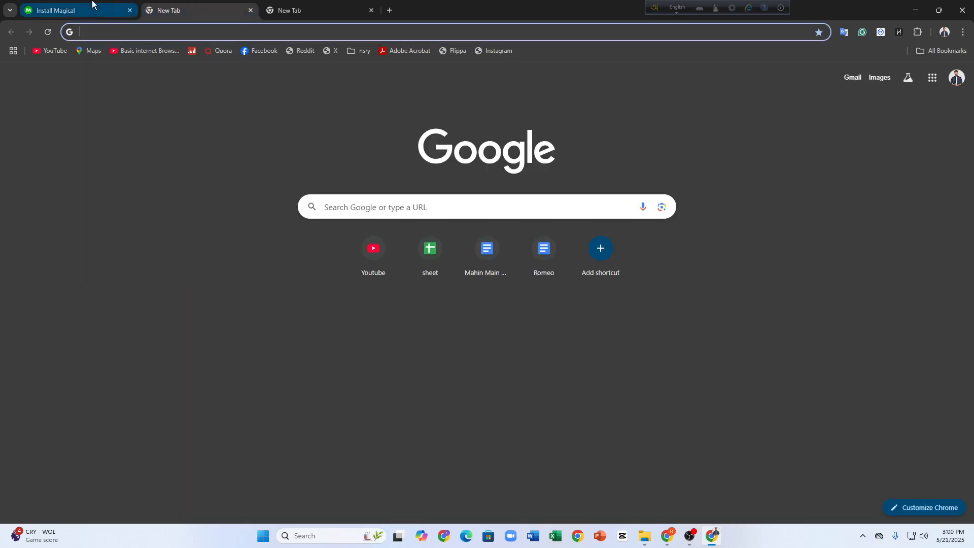
pyautogui.click(91, 9)
pyautogui.scroll(-2, 547, 235)
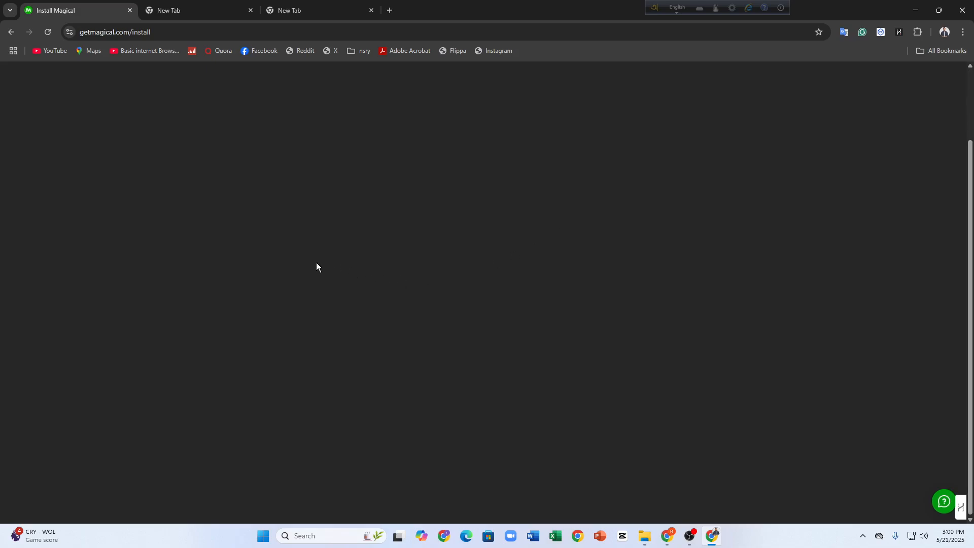
pyautogui.click(48, 29)
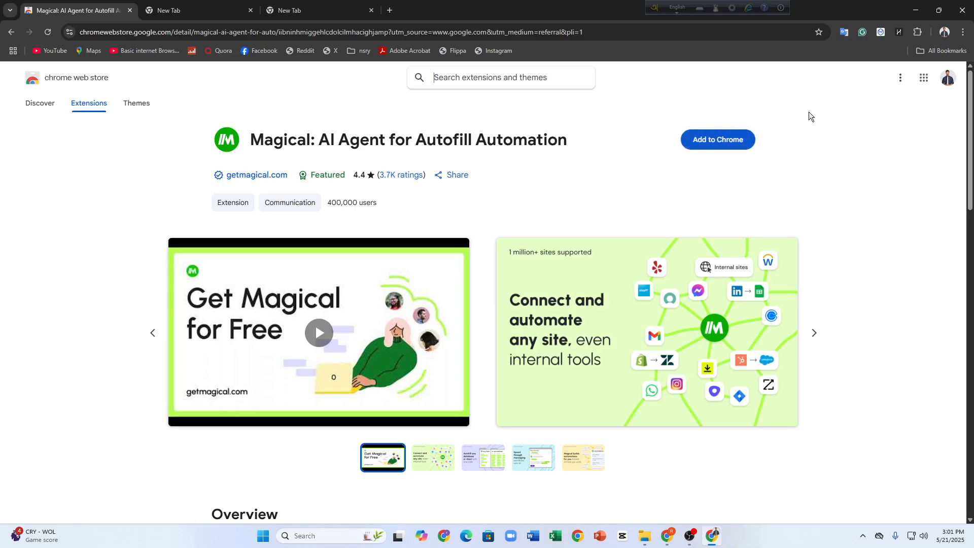
# Add the "Magical: AI Agent for Autofill Automation" extension to Chrome and approve its permissions
pyautogui.click(720, 145)
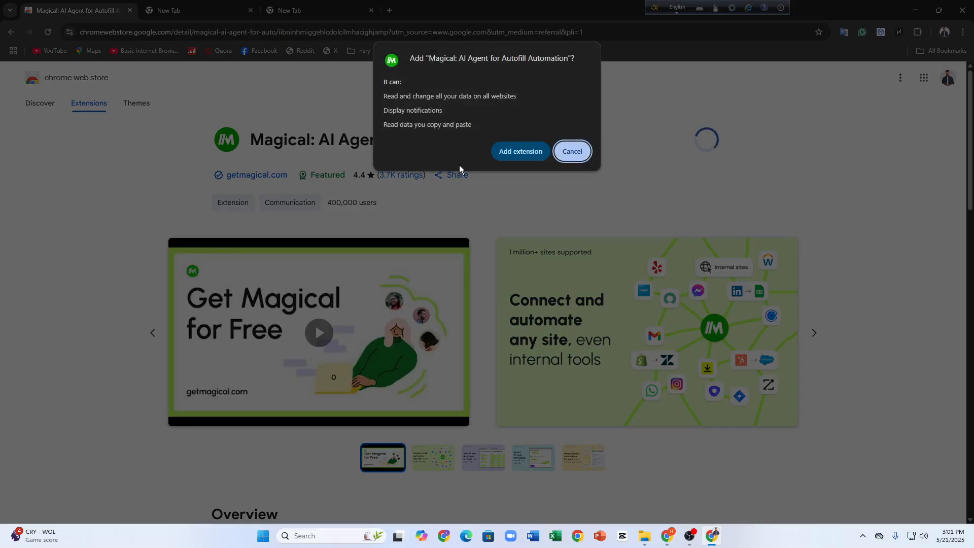
pyautogui.click(514, 154)
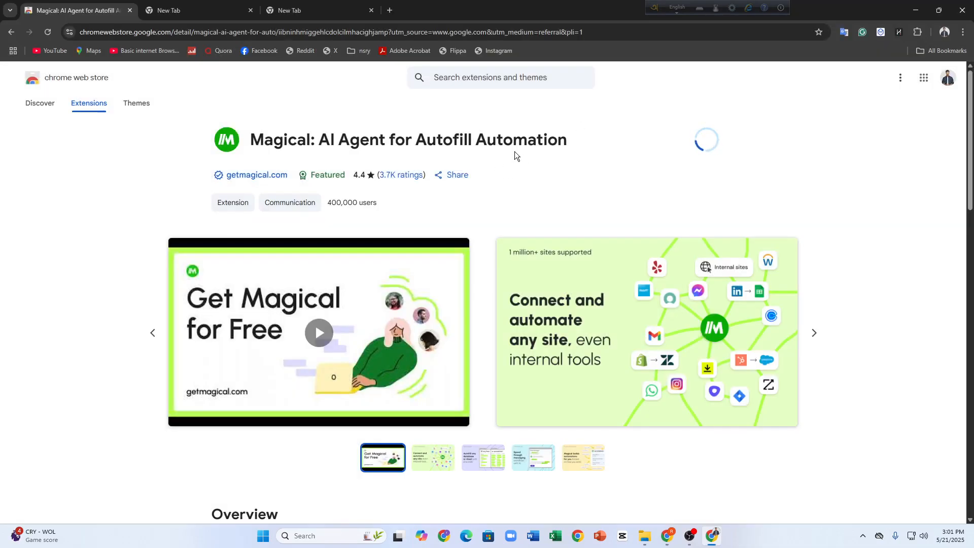
pyautogui.click(921, 36)
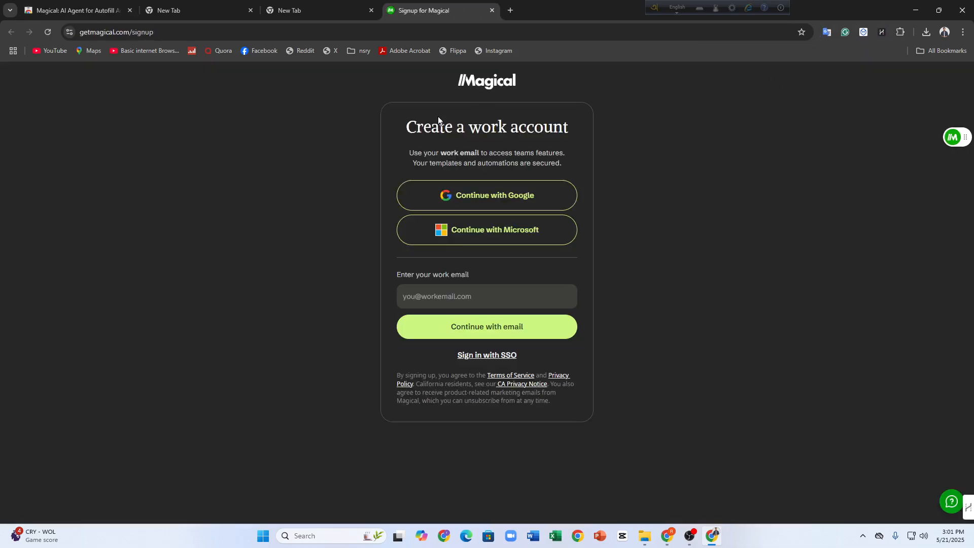
# Sign up for a Magical work account with the Google account and agree to share its profile details
pyautogui.moveTo(382, 126); pyautogui.dragTo(488, 146)
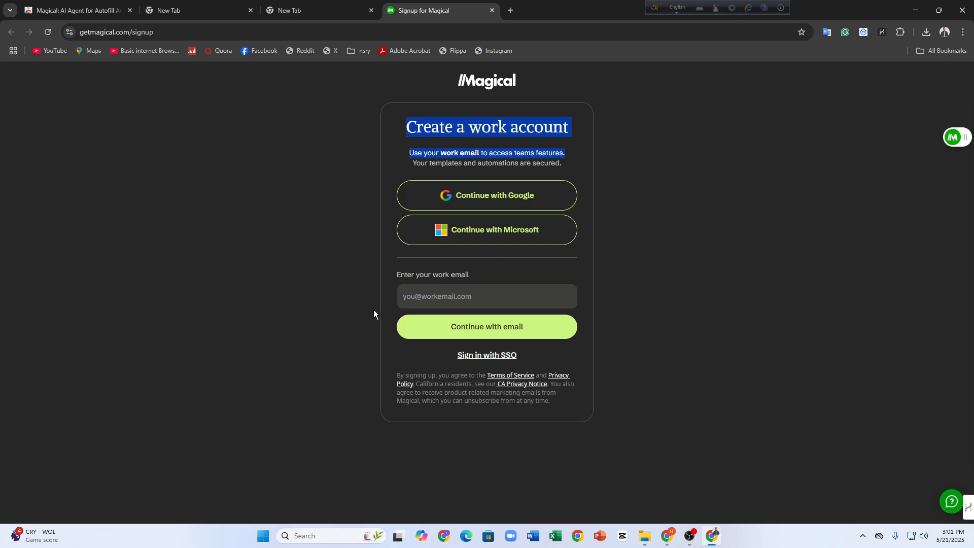
pyautogui.click(407, 296)
pyautogui.click(372, 294)
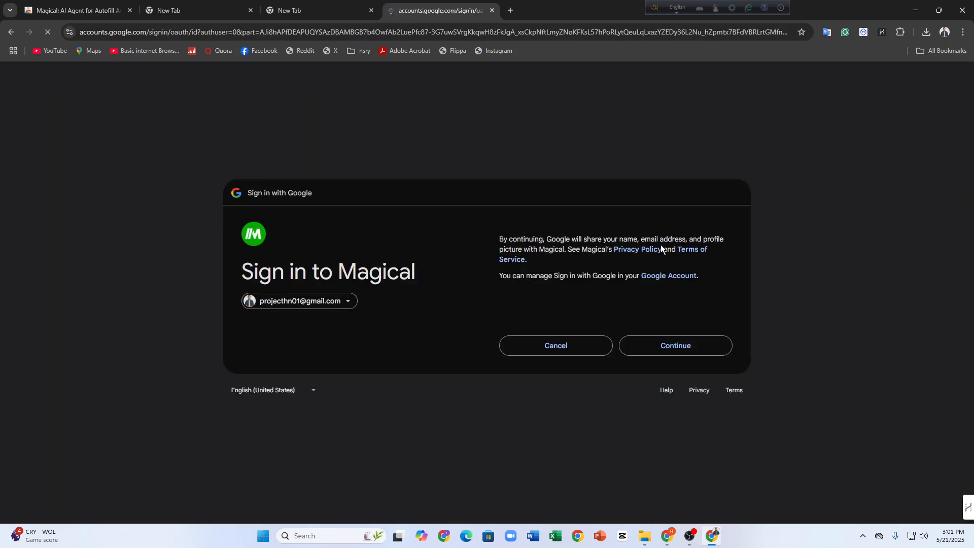
pyautogui.click(690, 343)
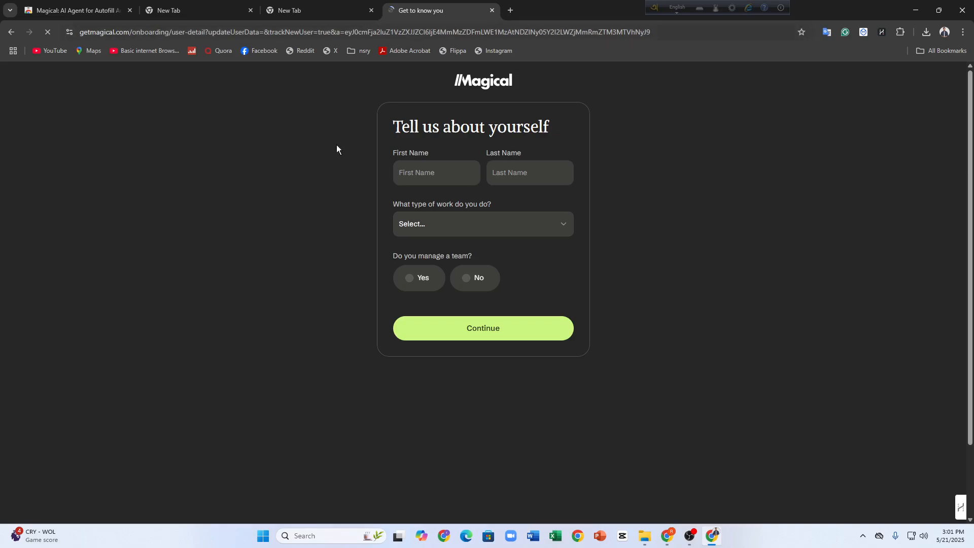
# Fill in the first and last name on the onboarding form and set the type of work to Other
pyautogui.moveTo(391, 123); pyautogui.dragTo(543, 133)
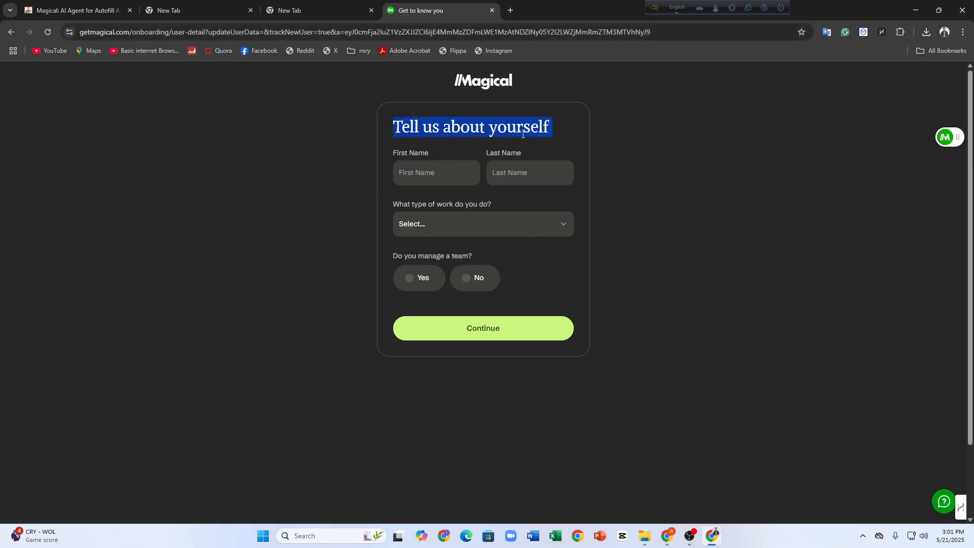
pyautogui.click(444, 182)
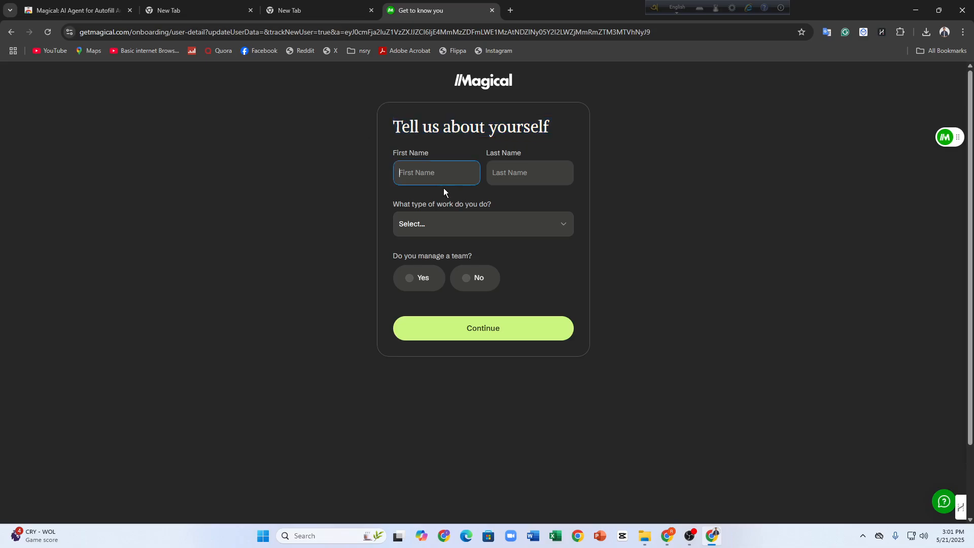
pyautogui.click(506, 174)
pyautogui.click(557, 202)
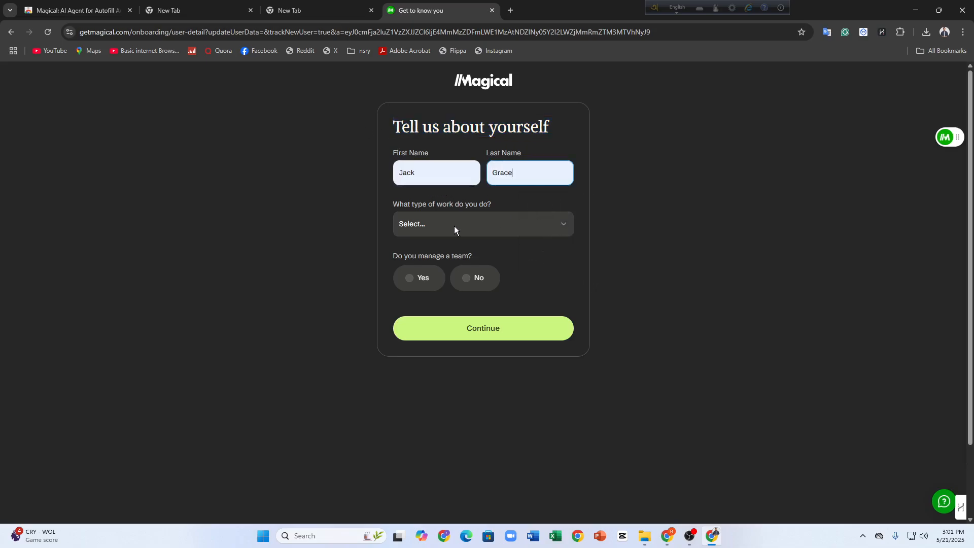
pyautogui.click(436, 229)
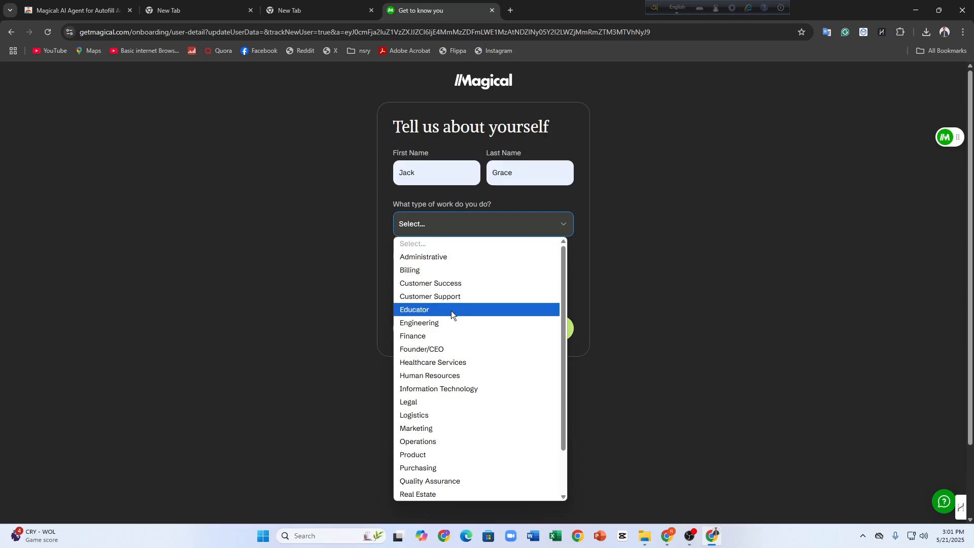
pyautogui.scroll(-2, 445, 340)
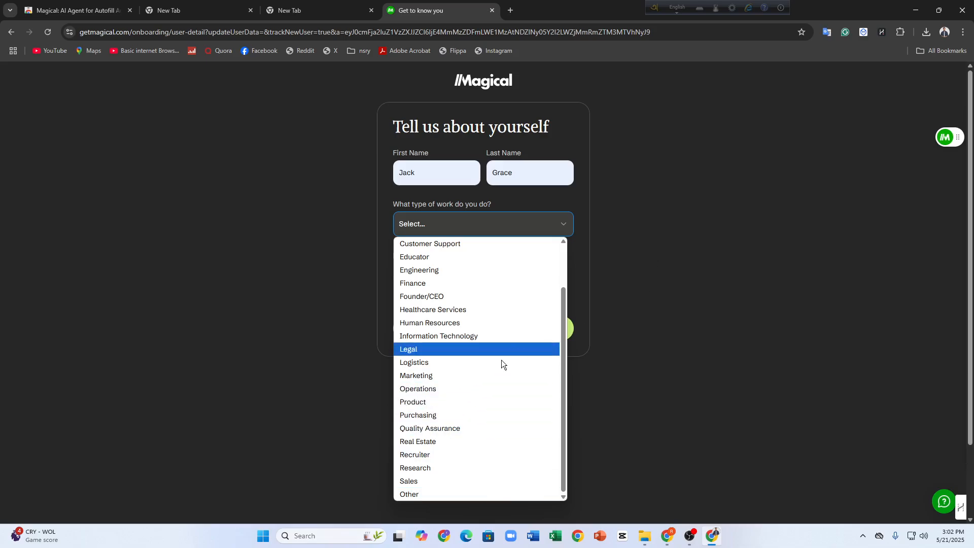
pyautogui.click(427, 496)
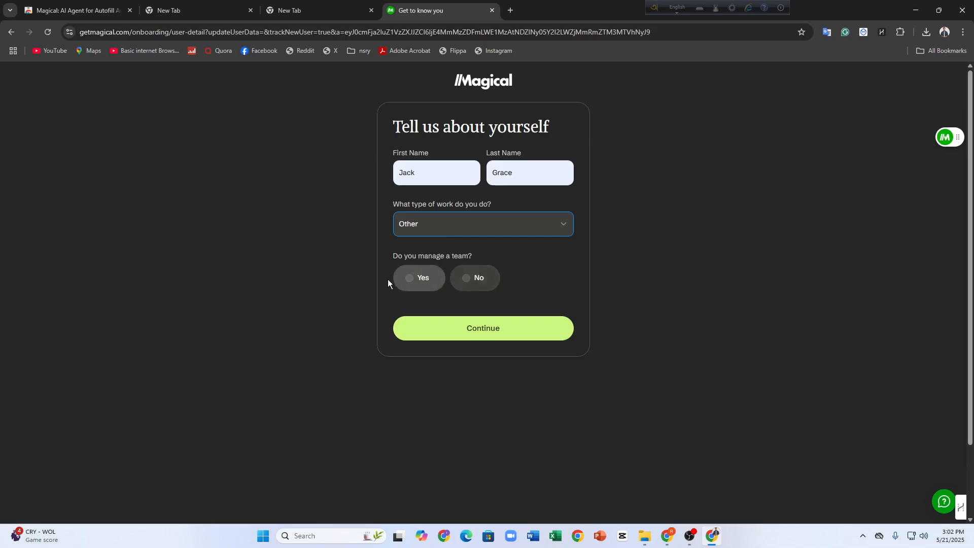
# Answer No to managing a team, revisit the form's choices and try to submit the onboarding form
pyautogui.moveTo(390, 255); pyautogui.dragTo(475, 260)
pyautogui.click(473, 279)
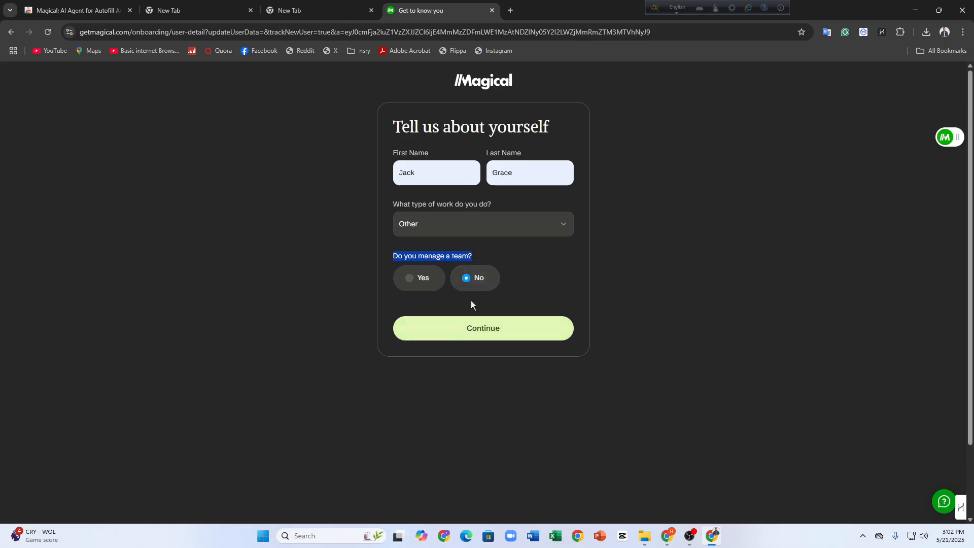
pyautogui.click(446, 224)
pyautogui.click(421, 281)
pyautogui.click(441, 331)
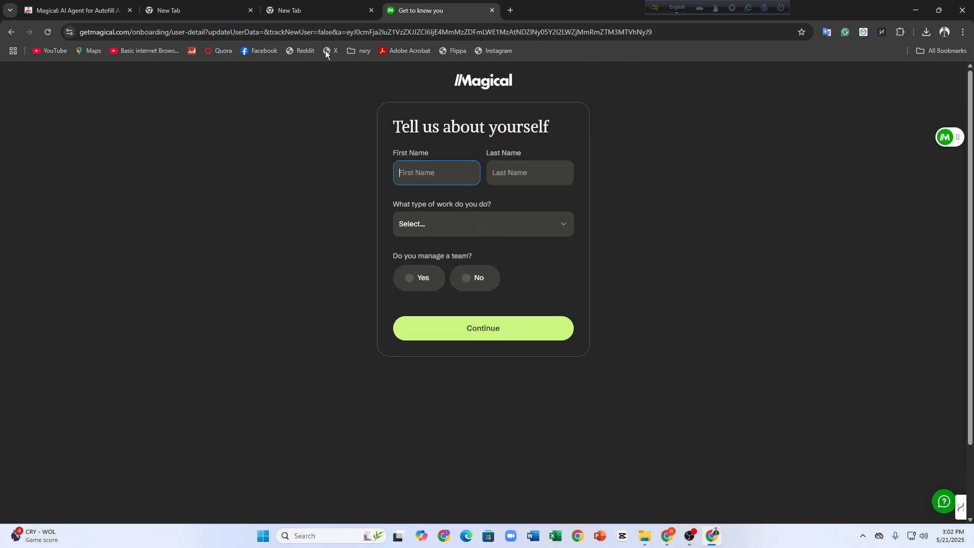
# Try submitting the form again with the first and last name, Administrative as the type of work, and No for managing a team
pyautogui.click(440, 177)
pyautogui.click(447, 202)
pyautogui.click(450, 224)
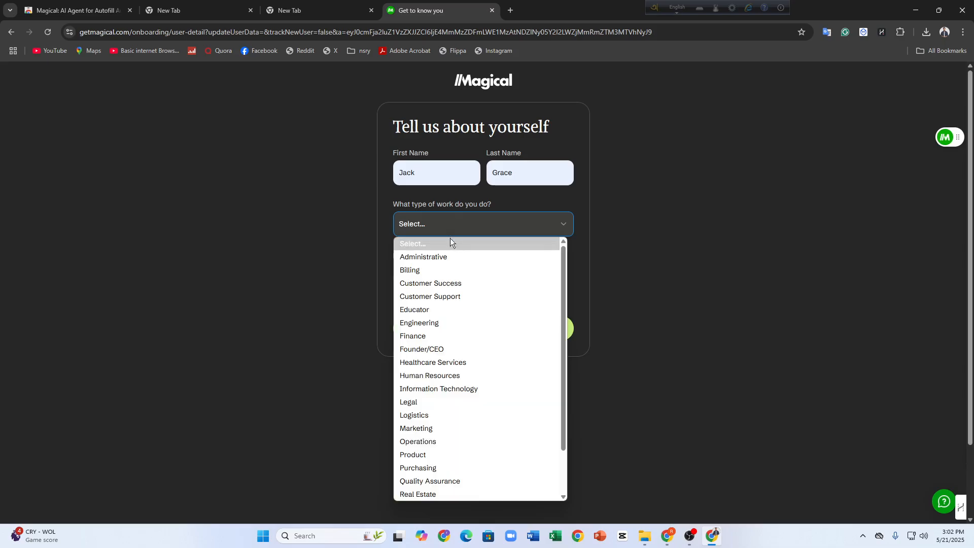
pyautogui.click(444, 257)
pyautogui.click(478, 284)
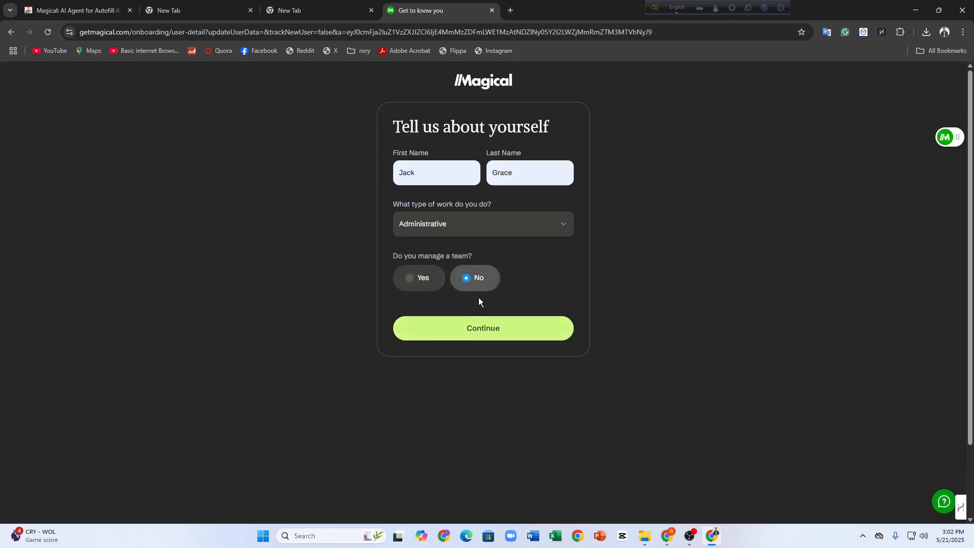
pyautogui.click(479, 339)
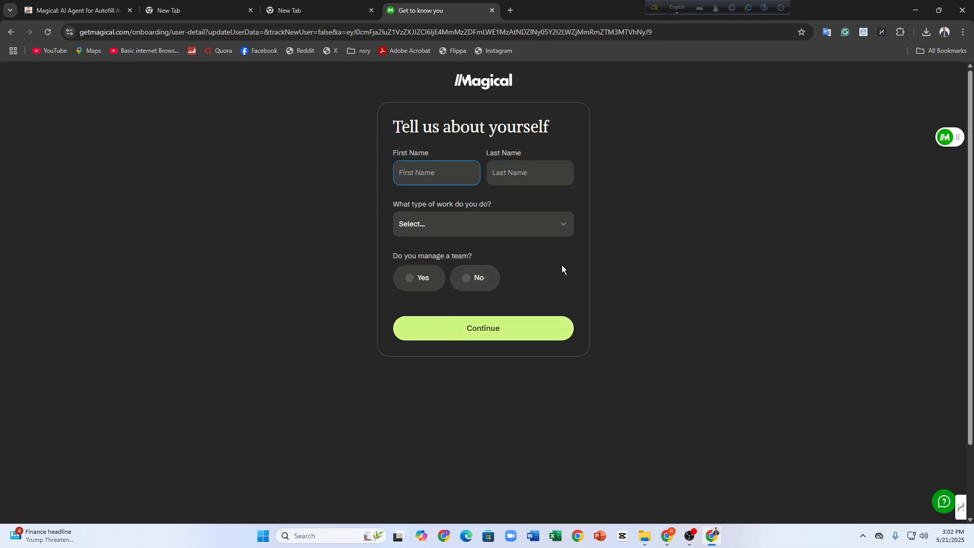
# Try submitting the form with the first and last name, Other as the type of work and Yes for managing a team
pyautogui.click(461, 174)
pyautogui.click(461, 201)
pyautogui.click(458, 229)
pyautogui.scroll(-1, 412, 400)
pyautogui.scroll(-1, 413, 399)
pyautogui.click(519, 494)
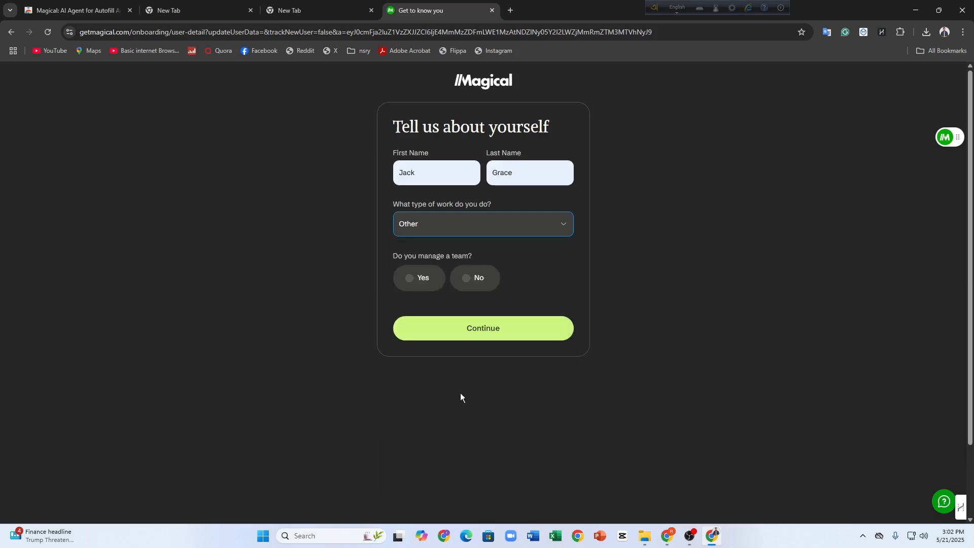
pyautogui.click(409, 279)
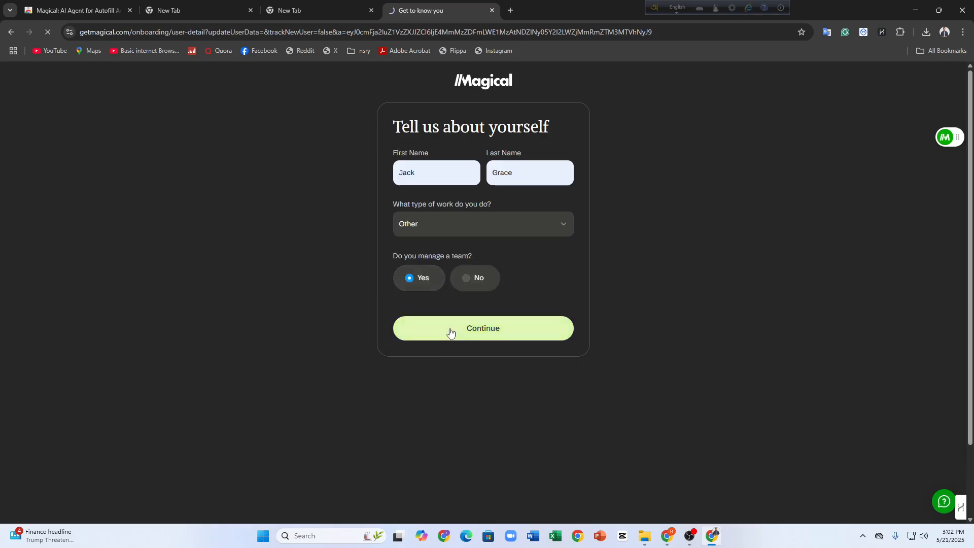
pyautogui.click(282, 11)
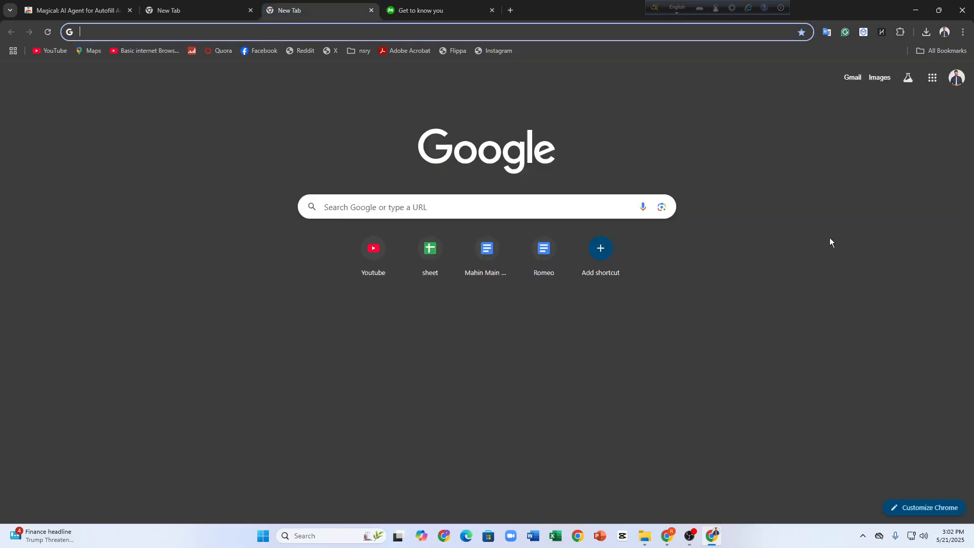
pyautogui.click(441, 11)
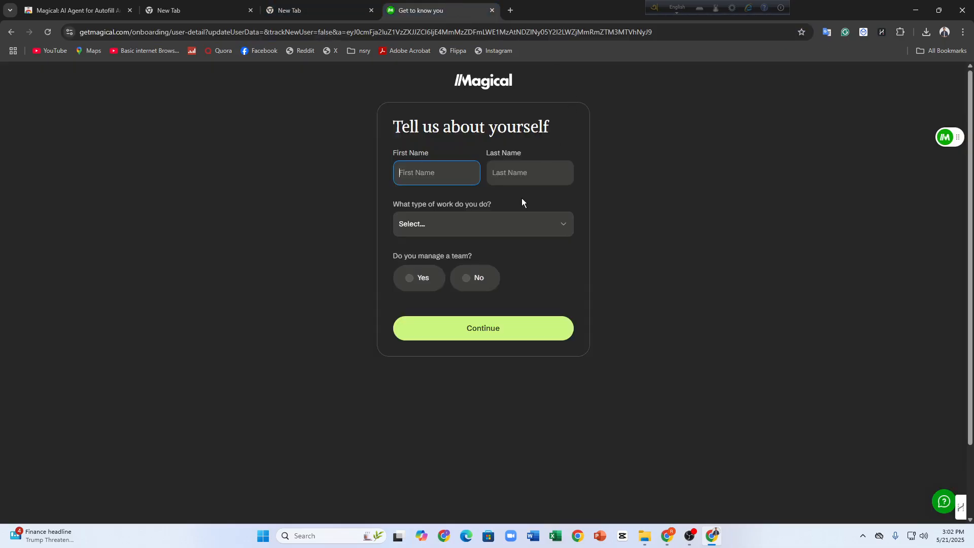
# Search Google for "website scraper" in a new tab and open the Serper website
pyautogui.click(511, 10)
pyautogui.click(501, 38)
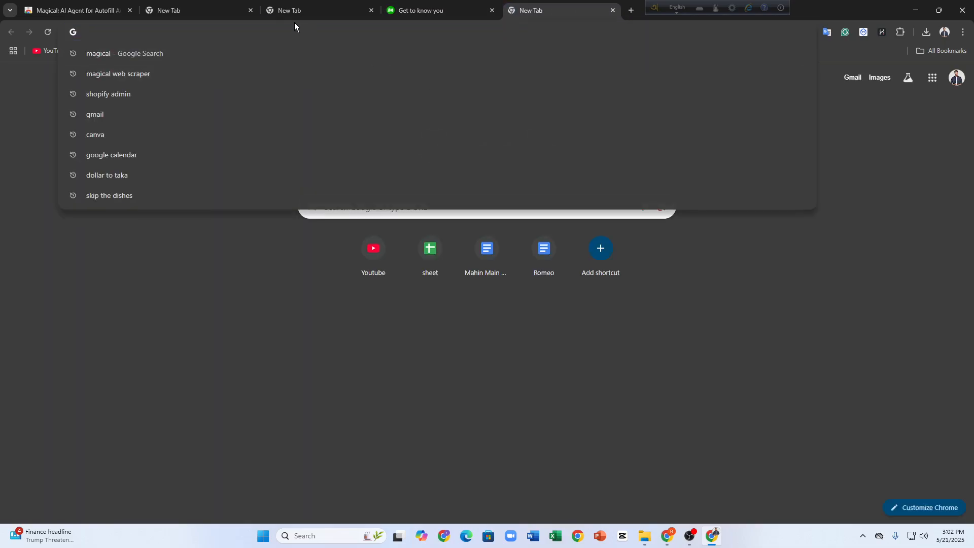
pyautogui.write('webs')
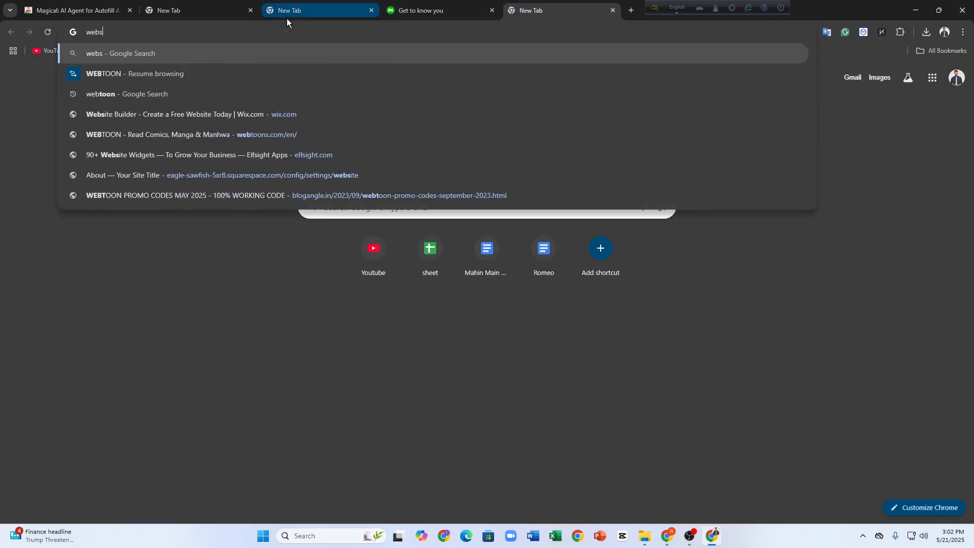
pyautogui.write('ite')
pyautogui.press('Return')
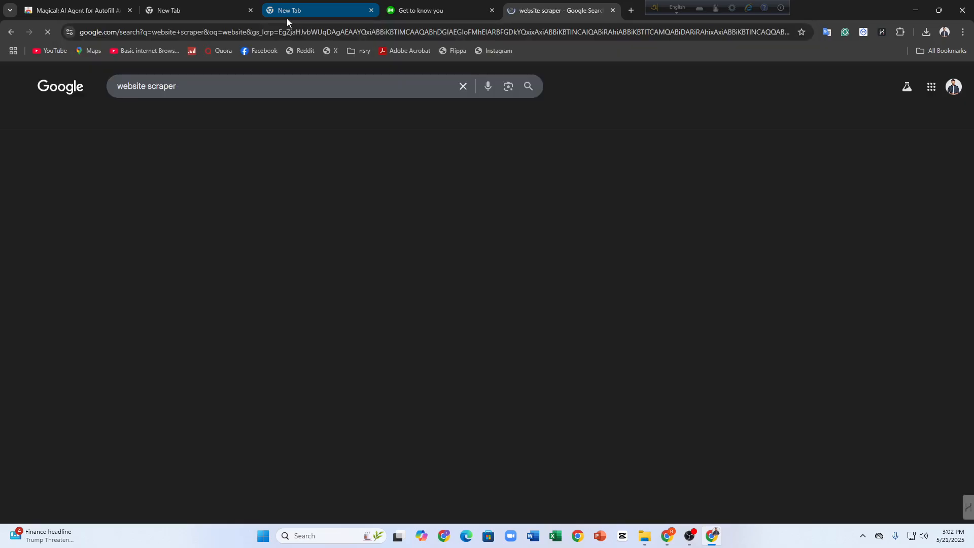
pyautogui.click(136, 189)
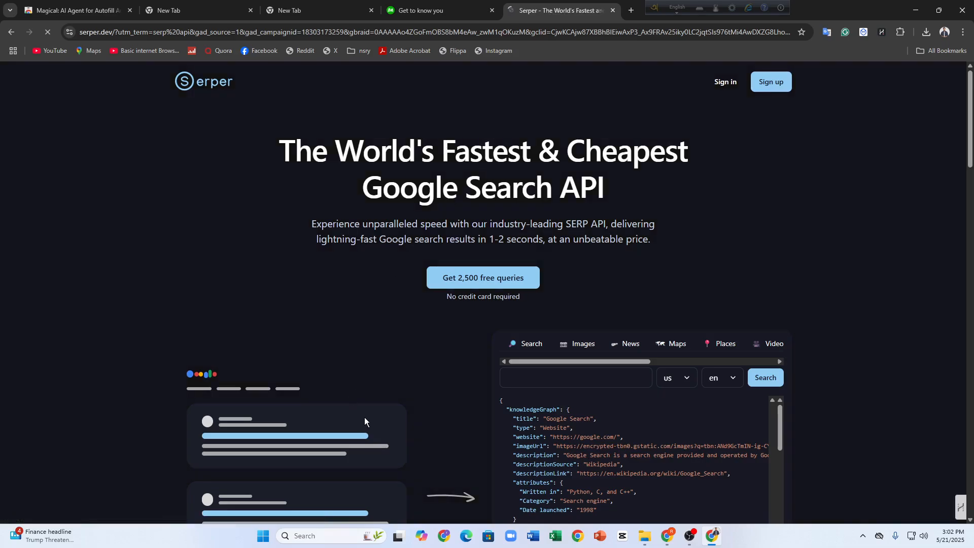
pyautogui.scroll(-8, 597, 353)
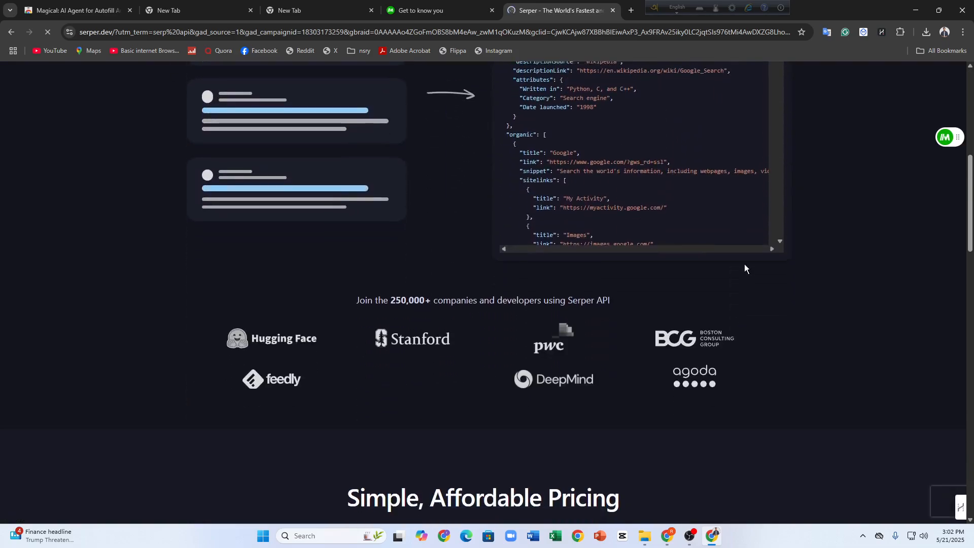
# Open Magical on the Serper page, start creating a new automation, turn on Memory Saver and proceed past the welcome dialog
pyautogui.click(901, 32)
pyautogui.click(805, 199)
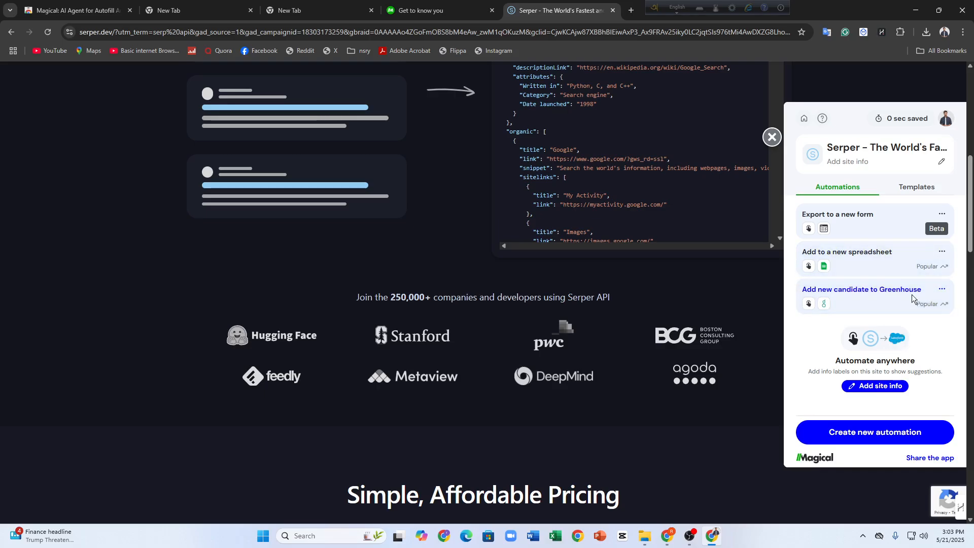
pyautogui.click(824, 435)
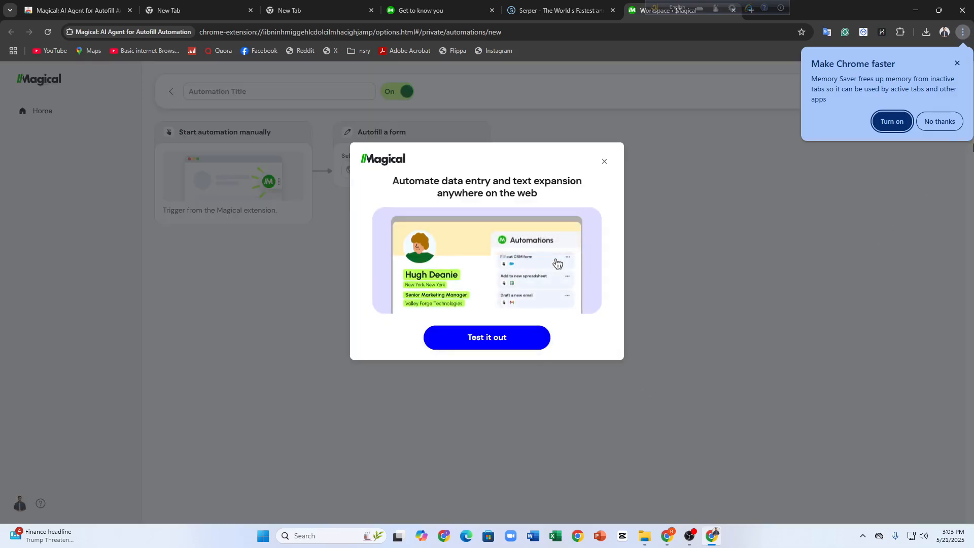
pyautogui.click(886, 124)
pyautogui.click(480, 340)
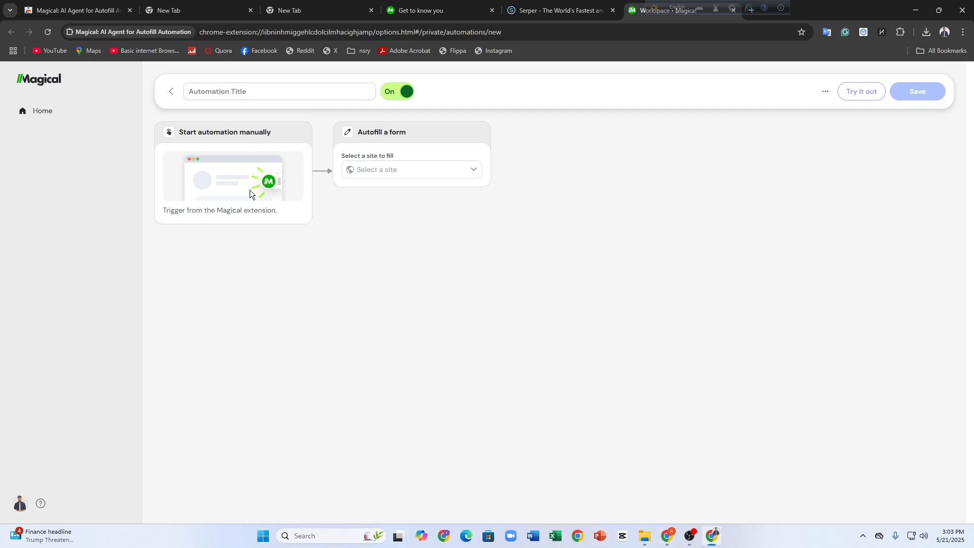
# Set the automation's Autofill a form action to the serper.dev site and its open Serper tab
pyautogui.click(374, 171)
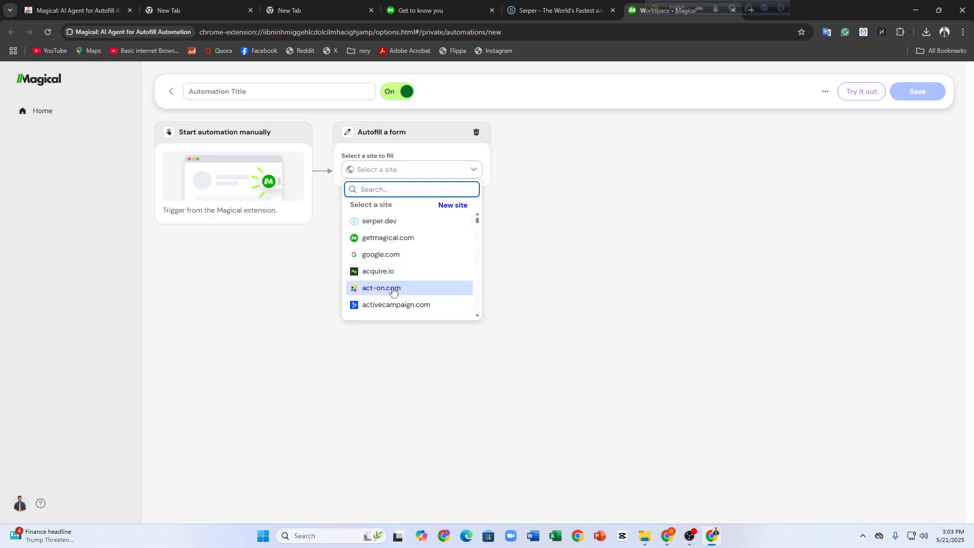
pyautogui.click(383, 221)
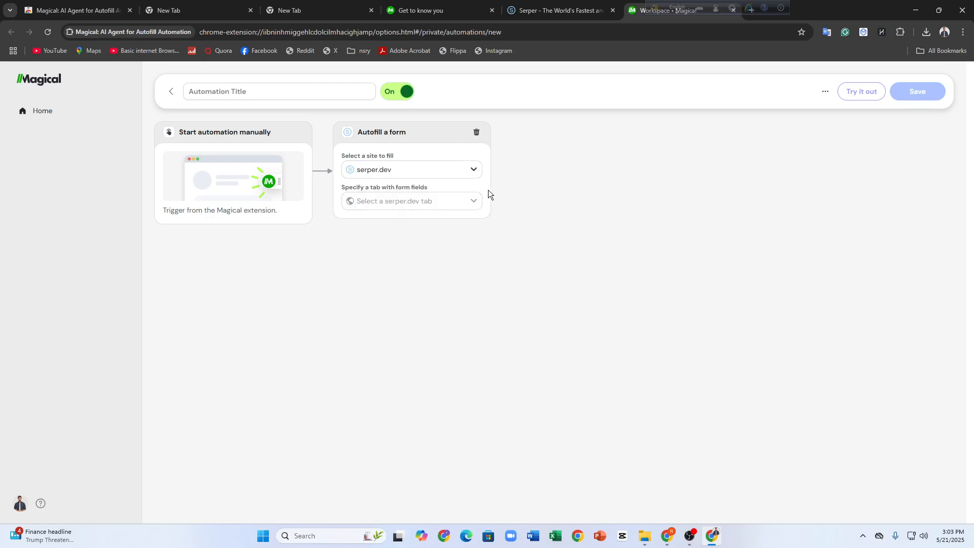
pyautogui.click(414, 204)
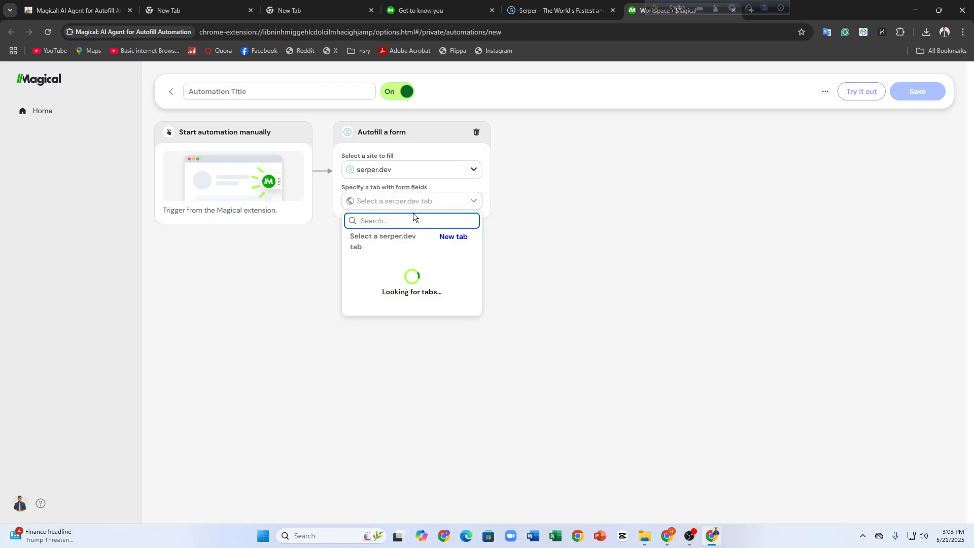
pyautogui.click(437, 261)
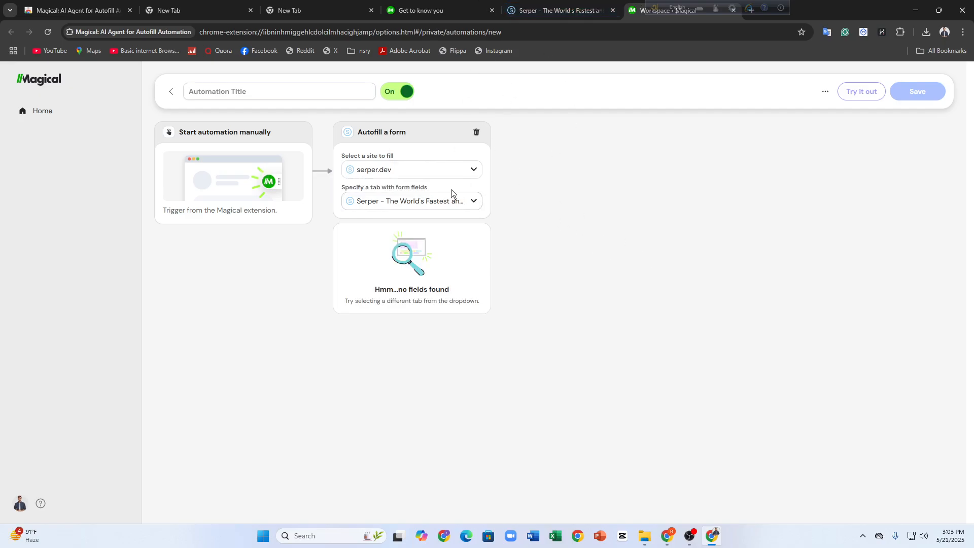
pyautogui.click(456, 4)
pyautogui.click(781, 9)
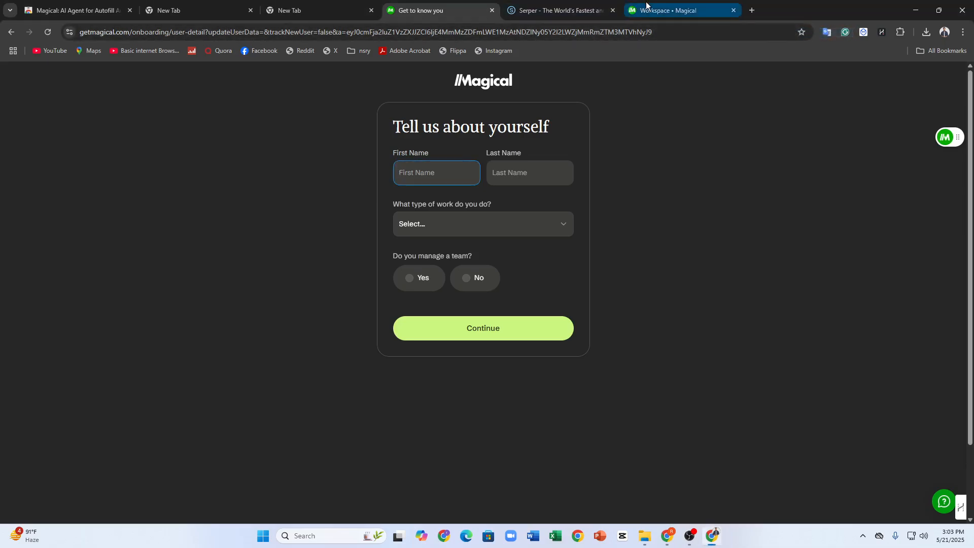
pyautogui.click(665, 11)
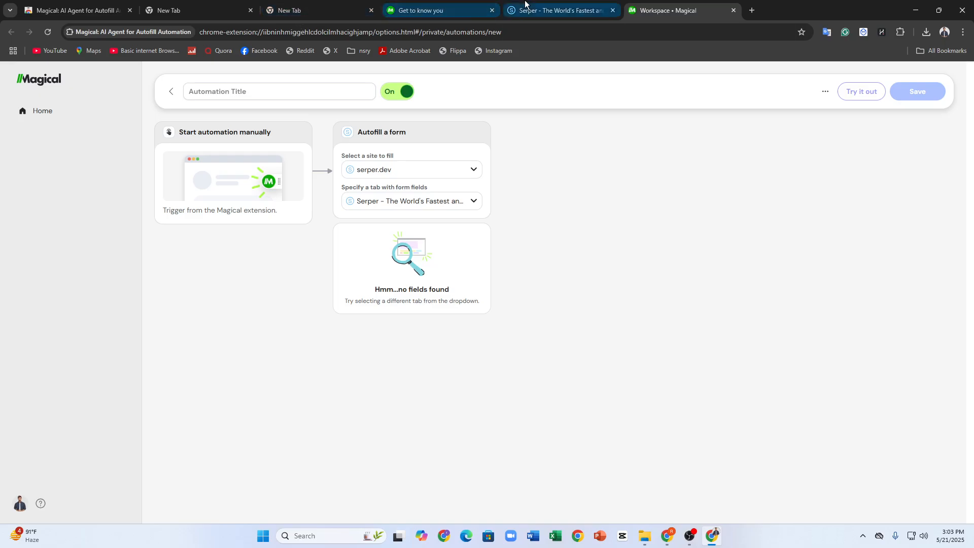
# Search for "shopify store" in the Serper tab and open Omnisend's article on the 40 best Shopify stores in 2025
pyautogui.click(550, 11)
pyautogui.click(474, 28)
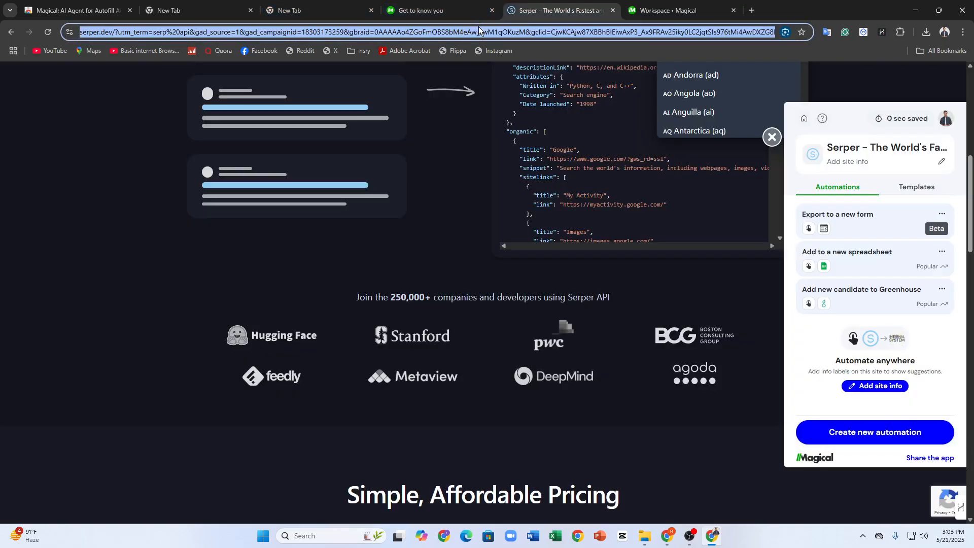
pyautogui.write('shopif')
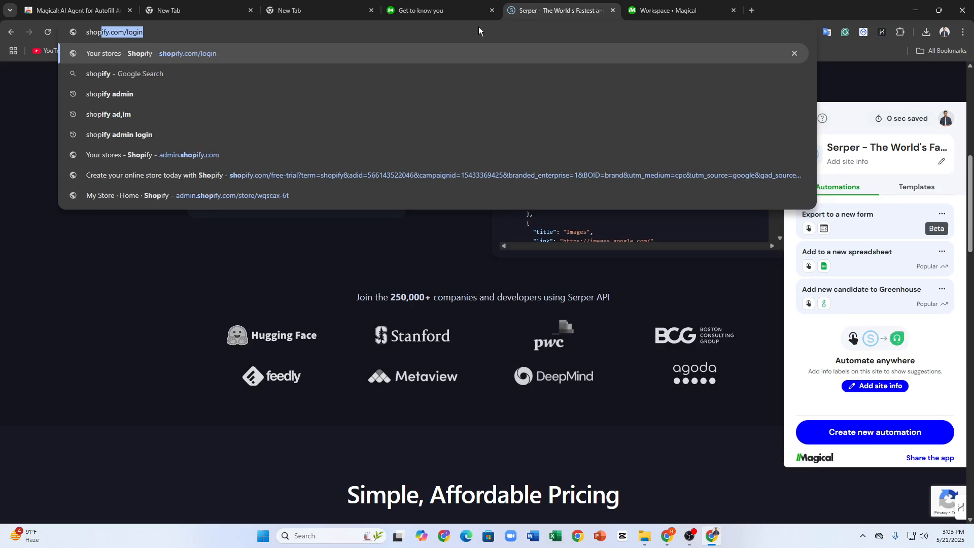
pyautogui.write('y store')
pyautogui.press('Return')
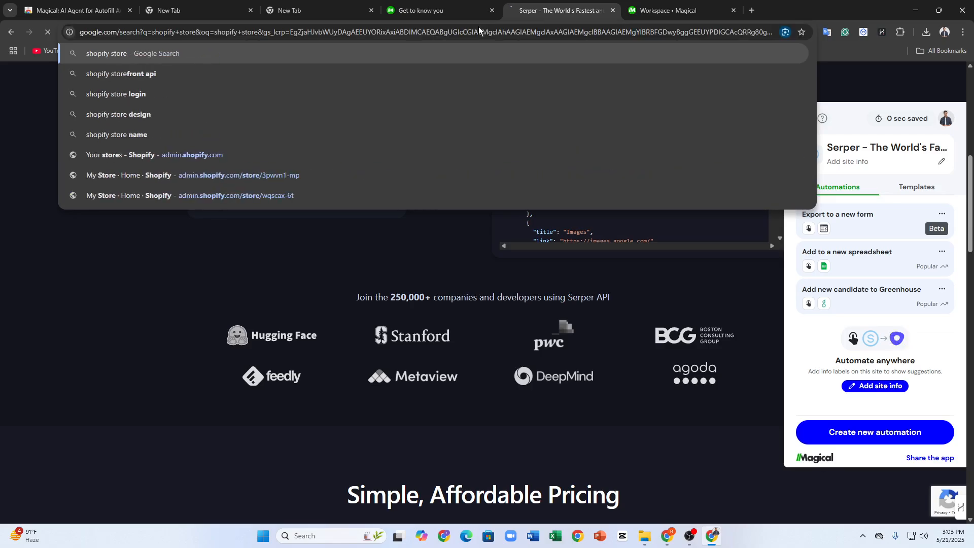
pyautogui.scroll(-1, 500, 265)
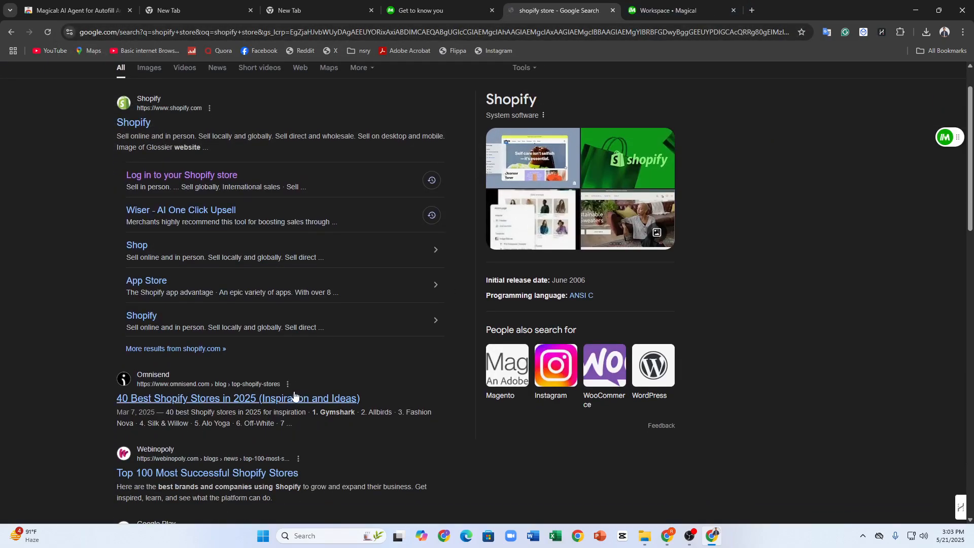
pyautogui.click(227, 400)
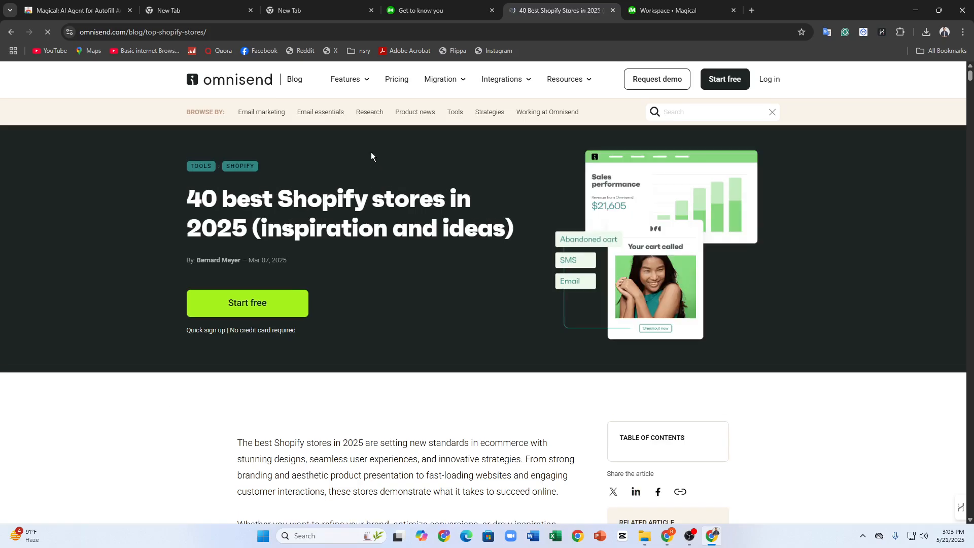
# Open Magical on the Omnisend article, show its Site Info and select the URL entry
pyautogui.click(901, 32)
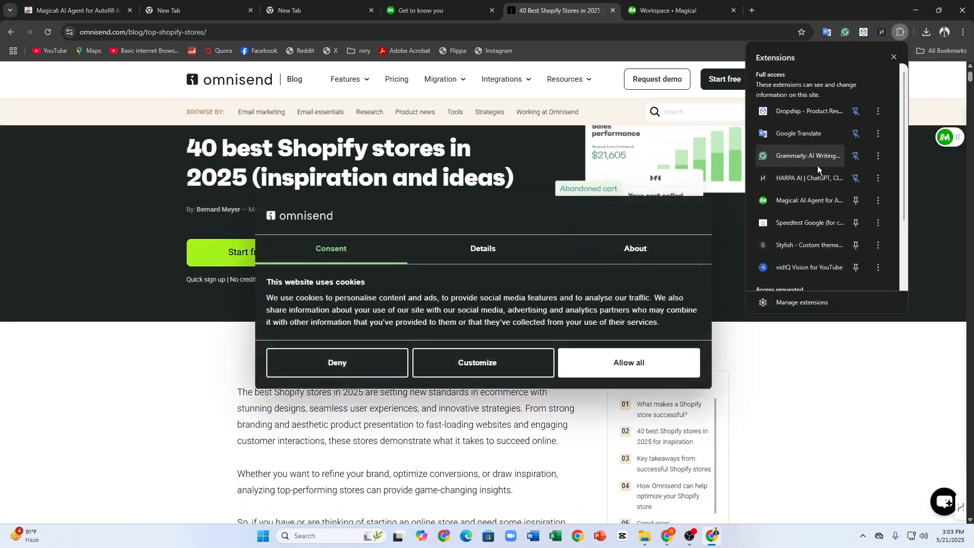
pyautogui.click(790, 199)
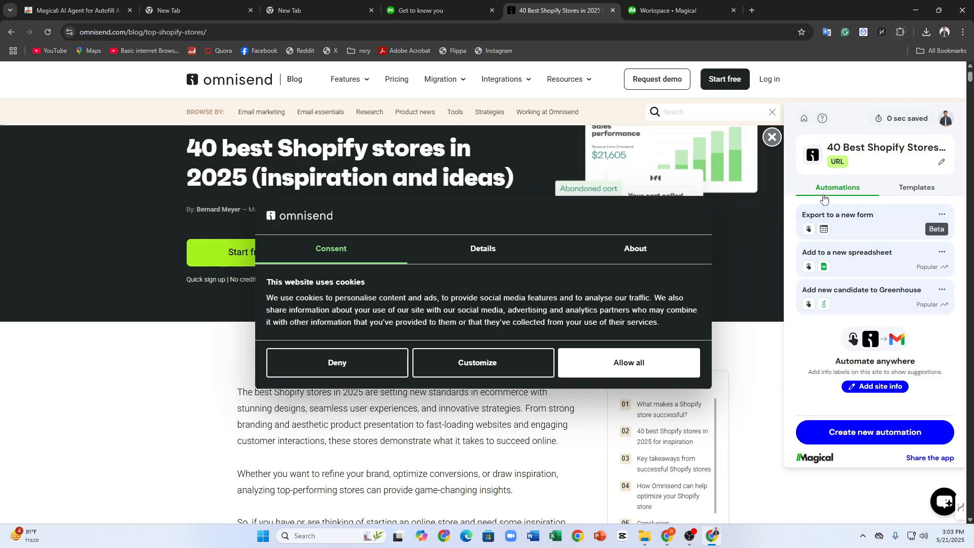
pyautogui.click(870, 252)
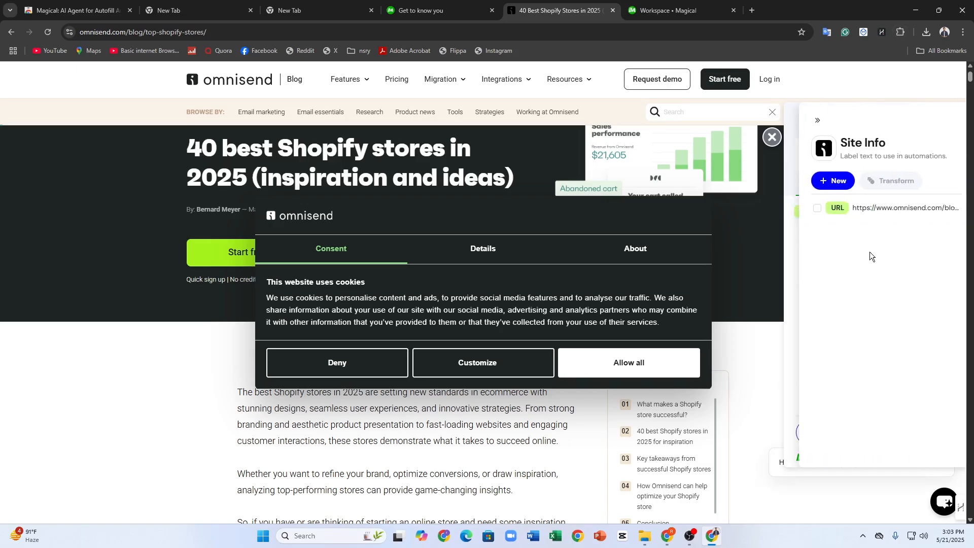
pyautogui.click(812, 209)
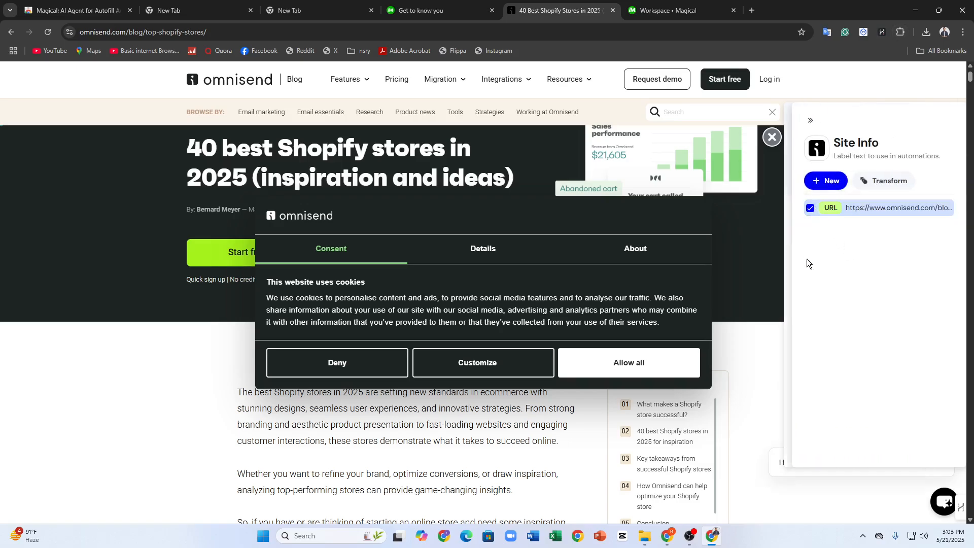
# Create a new site info entry from the cookie banner's "Allow all" text and save it with the label Amount
pyautogui.click(825, 182)
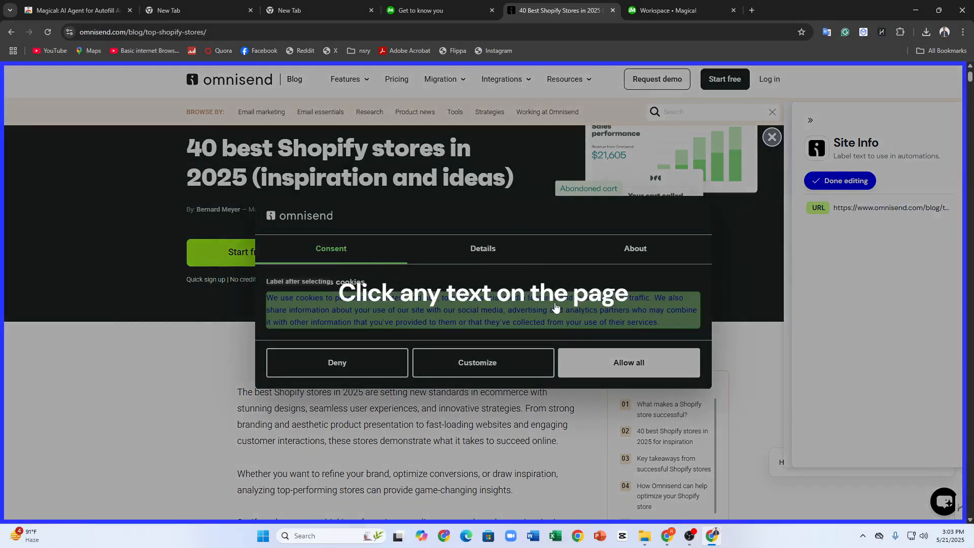
pyautogui.click(341, 308)
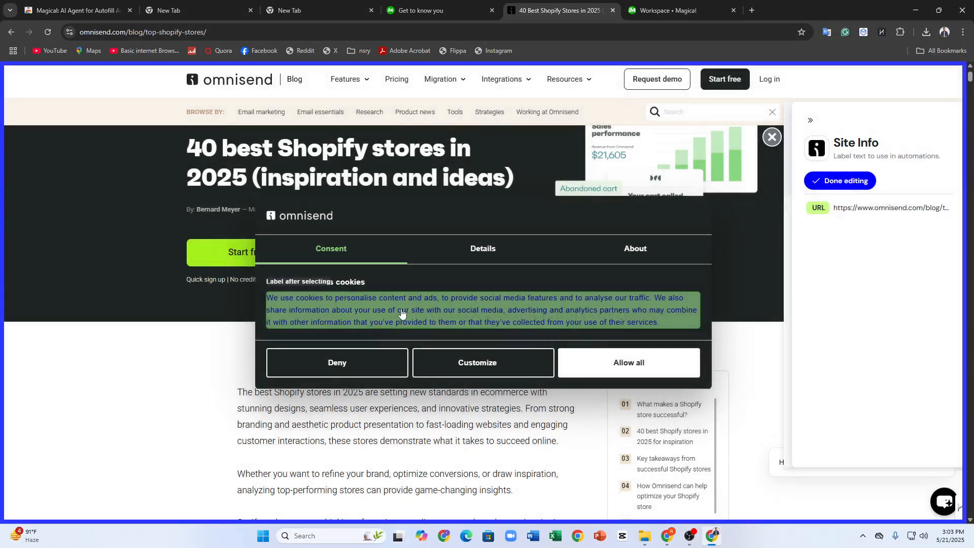
pyautogui.scroll(-1, 399, 322)
pyautogui.click(654, 371)
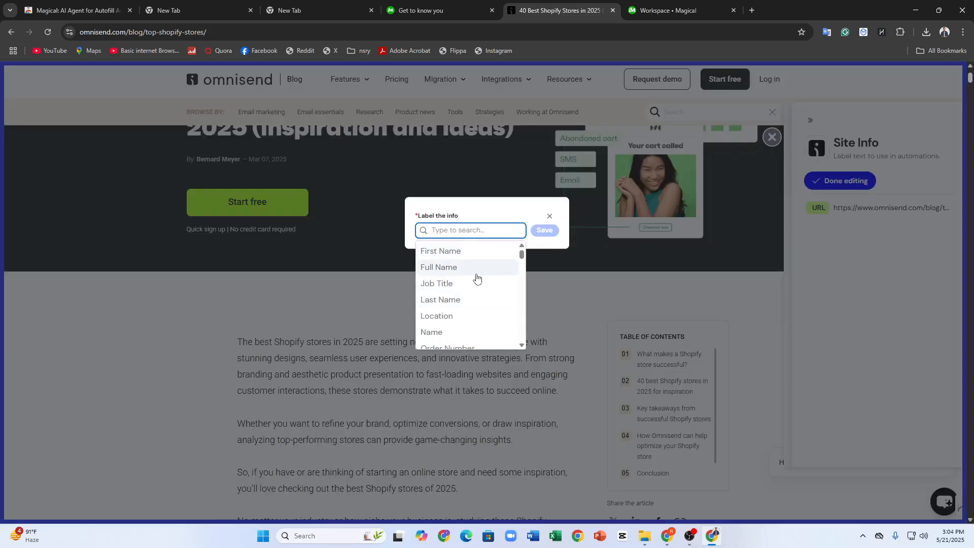
pyautogui.scroll(-6, 478, 312)
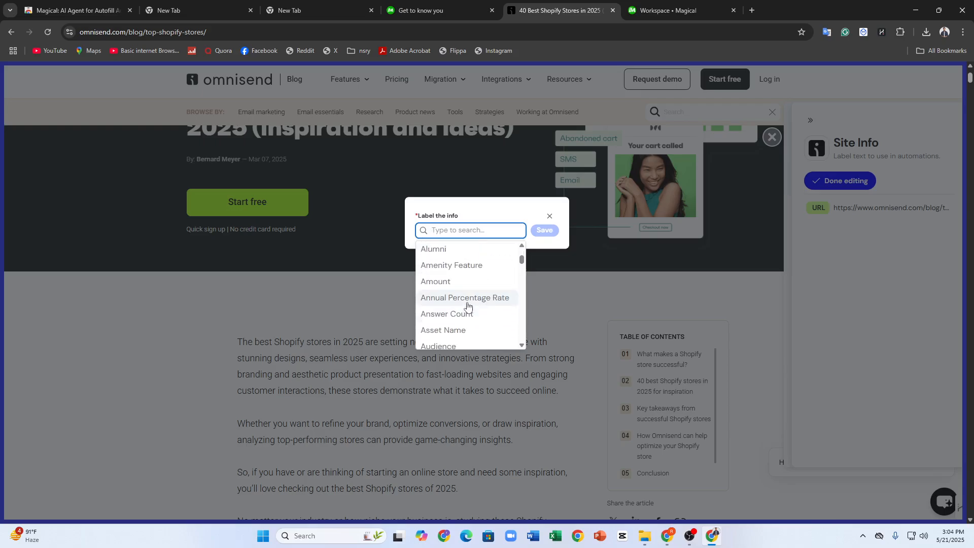
pyautogui.click(461, 283)
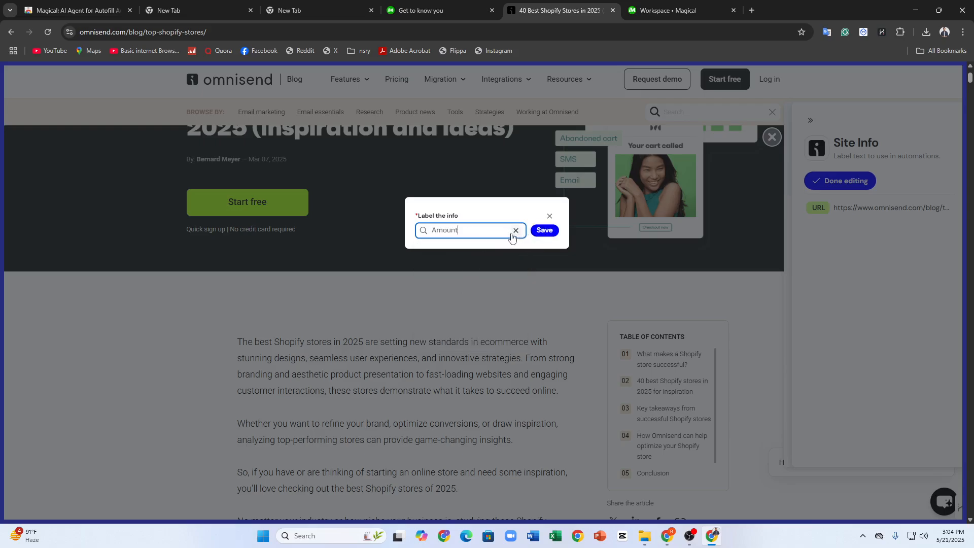
pyautogui.click(541, 238)
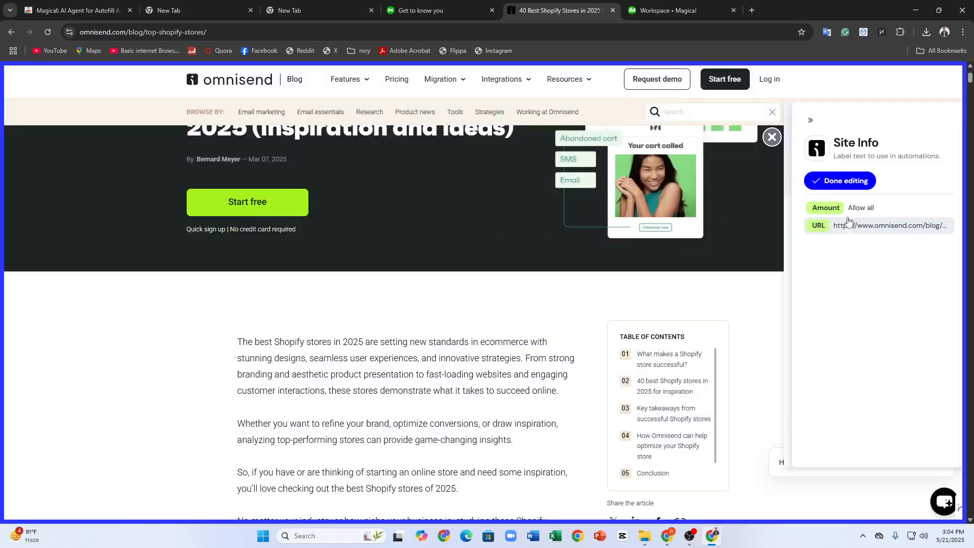
# Finish editing the site info and select both the Amount and URL entries
pyautogui.click(856, 187)
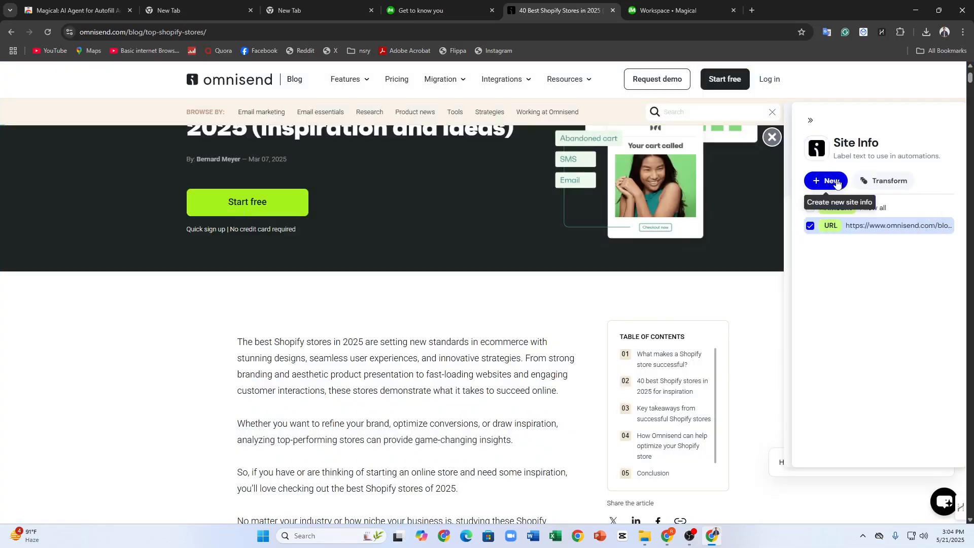
pyautogui.click(866, 227)
pyautogui.click(872, 209)
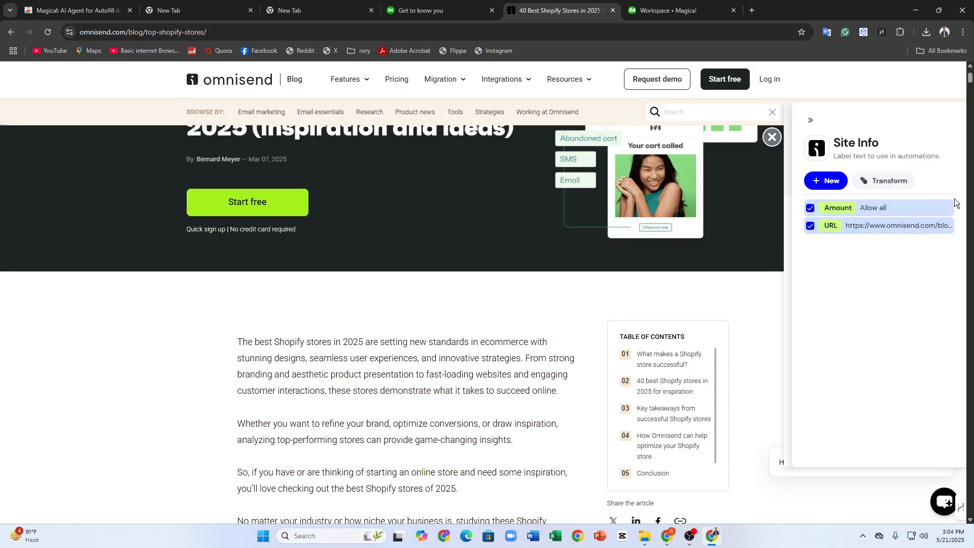
# Run the Add to a new spreadsheet automation on the Omnisend article and sign in with the existing Google account to grant access
pyautogui.click(879, 188)
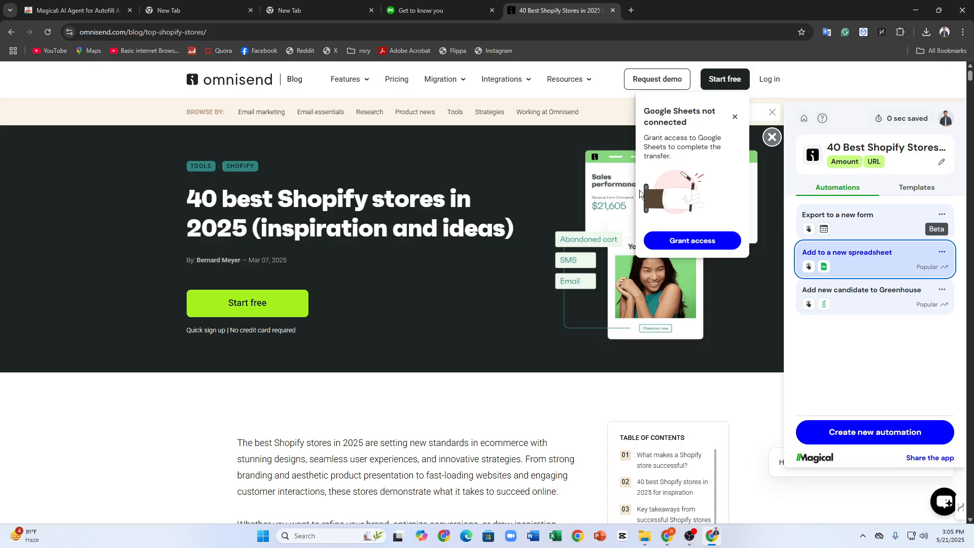
pyautogui.click(880, 274)
pyautogui.click(704, 250)
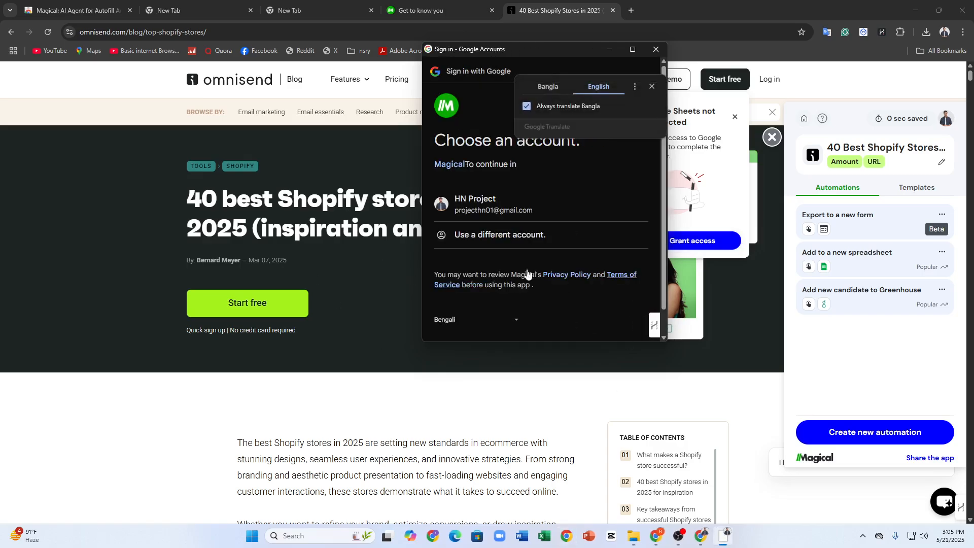
pyautogui.click(523, 199)
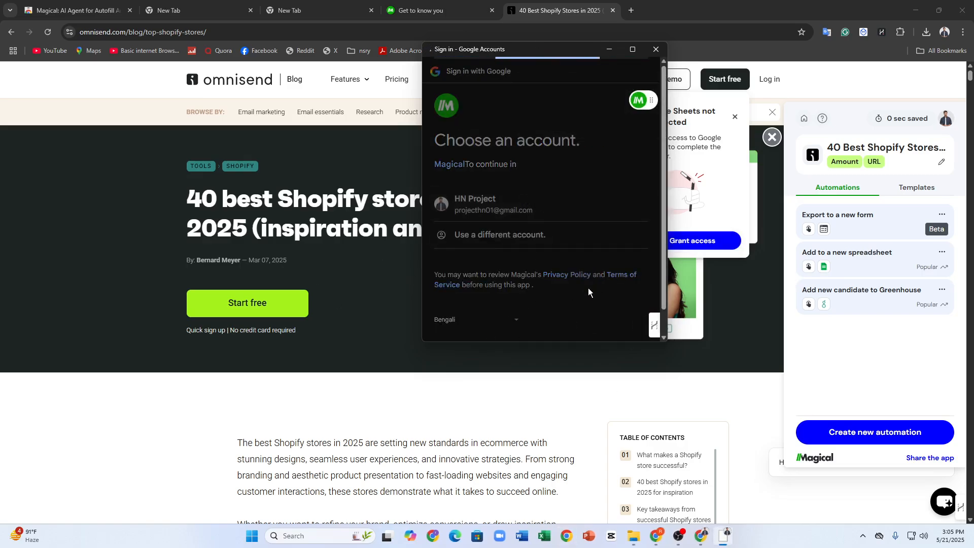
pyautogui.click(593, 301)
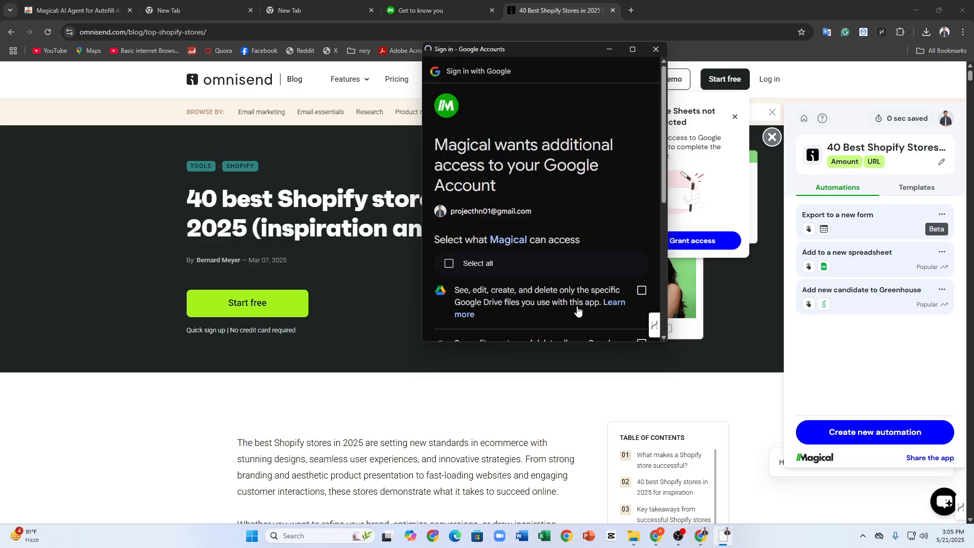
# Grant Magical all the requested Google Drive and Google Sheets permissions and continue
pyautogui.click(450, 264)
pyautogui.scroll(-5, 545, 290)
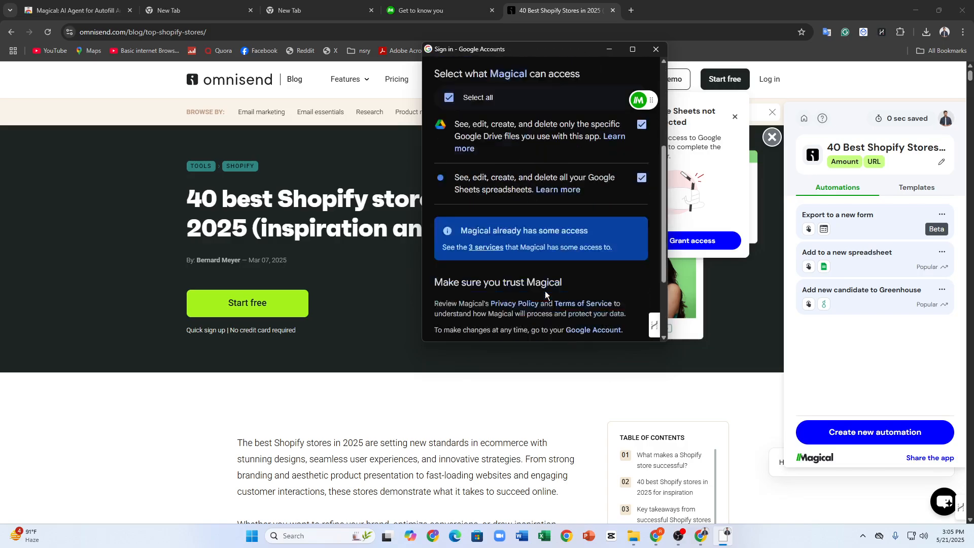
pyautogui.click(557, 287)
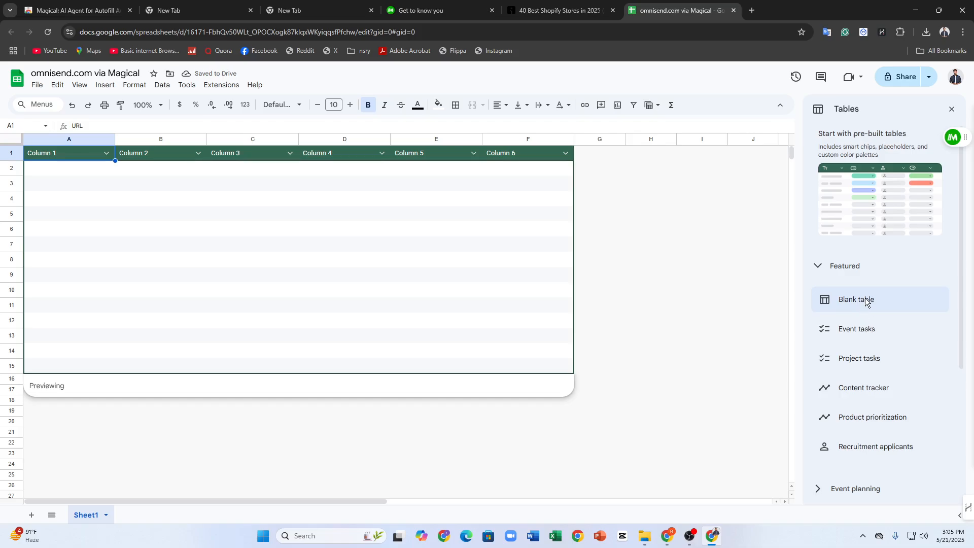
# Insert the pre-built Event tasks table into the new spreadsheet and go through its introduction tips to the end
pyautogui.click(871, 335)
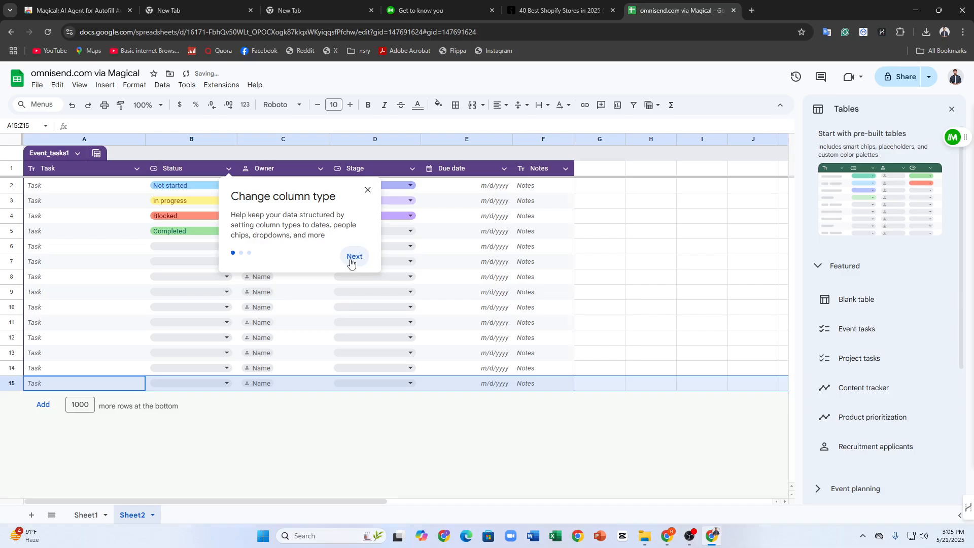
pyautogui.click(351, 263)
pyautogui.click(220, 254)
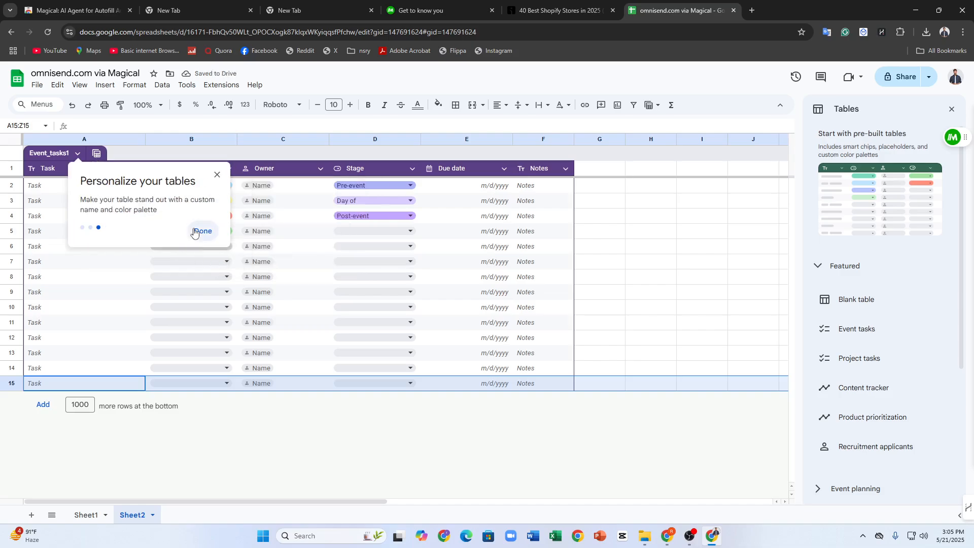
pyautogui.click(192, 231)
pyautogui.click(60, 200)
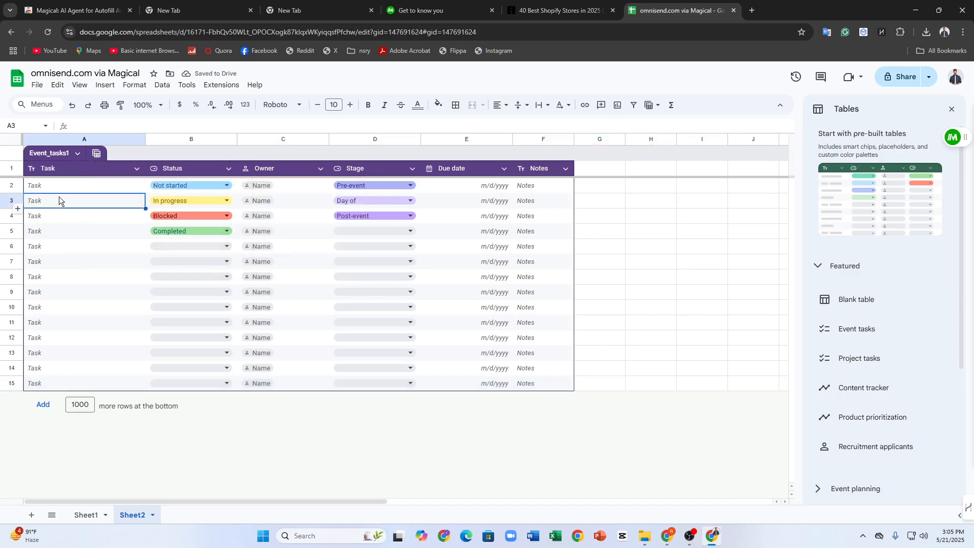
# Set the Status of the table's first task row to Blocked
pyautogui.click(166, 186)
pyautogui.click(161, 237)
pyautogui.click(183, 201)
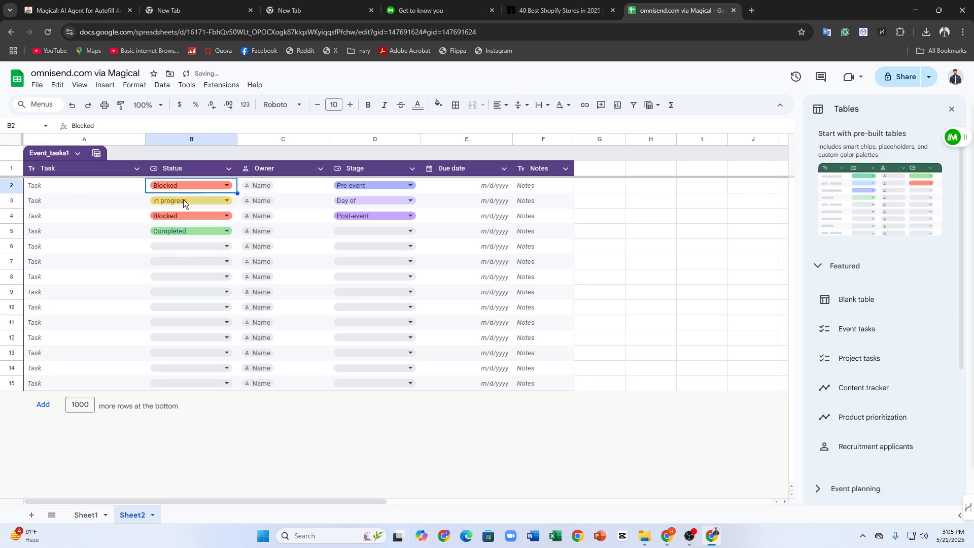
pyautogui.click(168, 232)
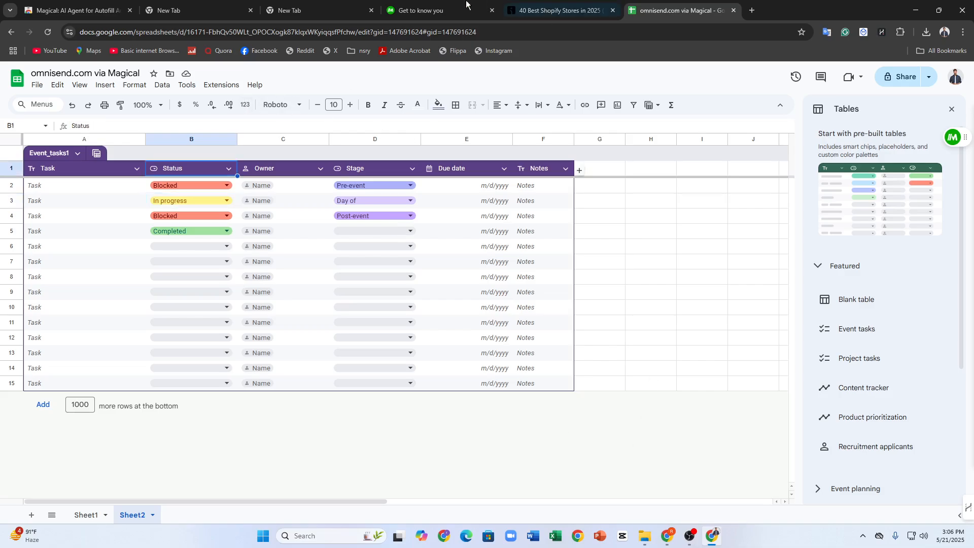
# Search for "twitter" in an empty browser tab and open the X site from the results
pyautogui.click(321, 10)
pyautogui.write('t')
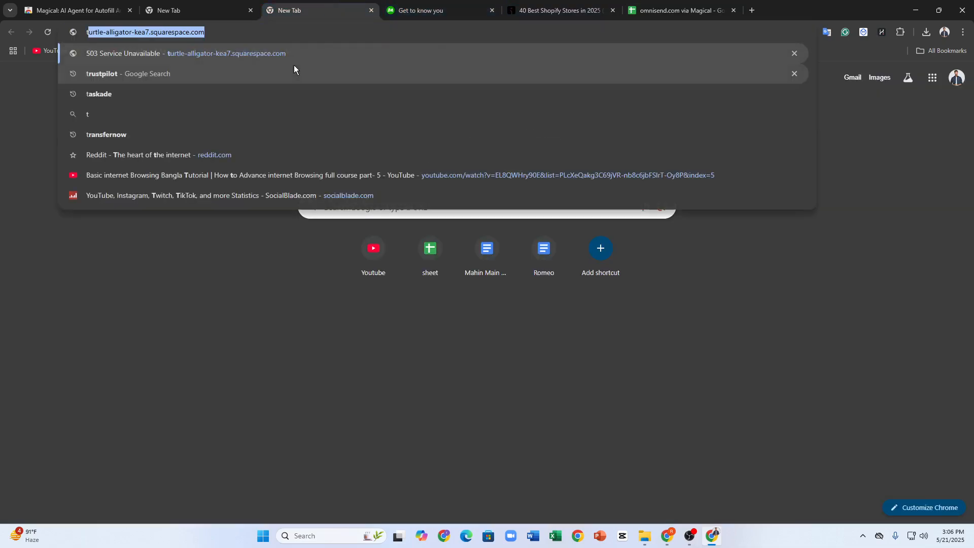
pyautogui.write('witter')
pyautogui.press('Return')
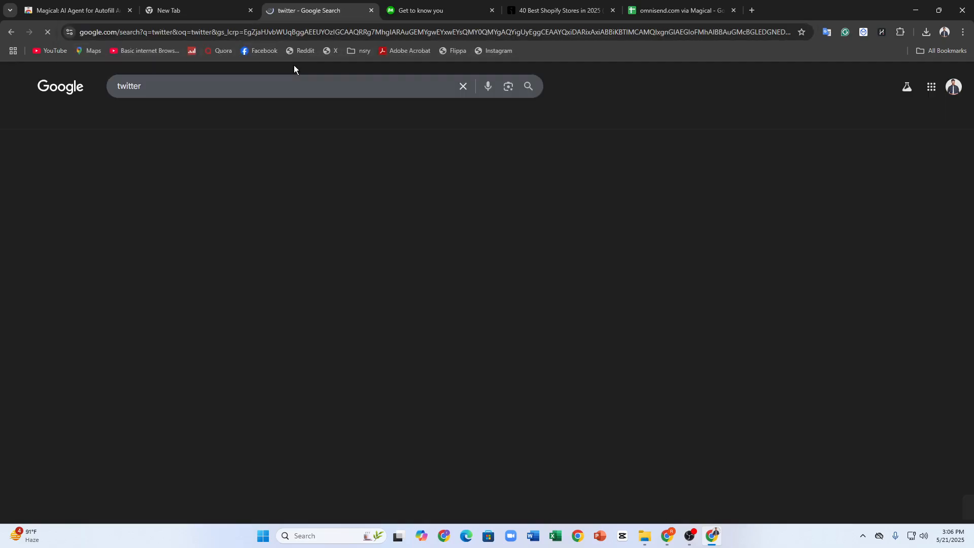
pyautogui.click(167, 177)
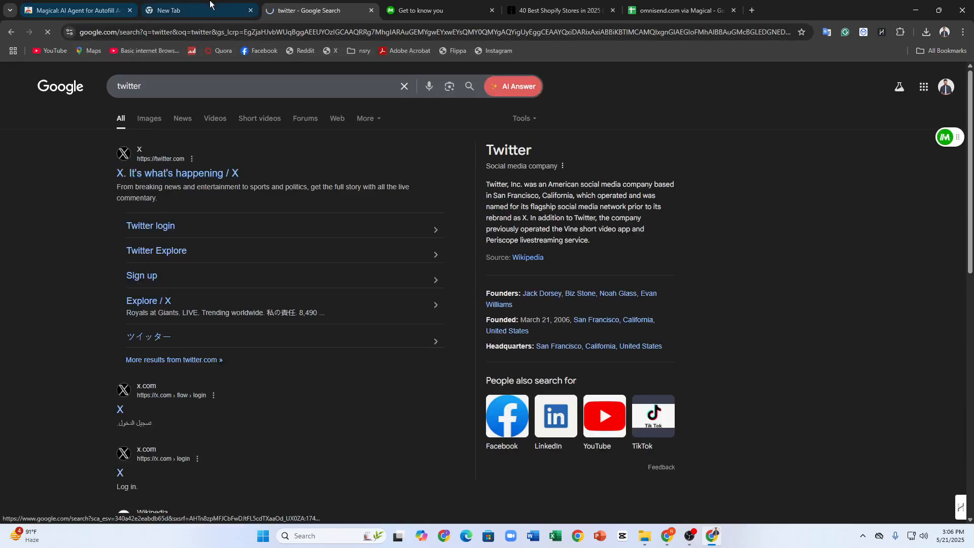
# Search for "facebi" in the other empty browser tab and open the Facebook login page
pyautogui.click(223, 19)
pyautogui.write('facebi')
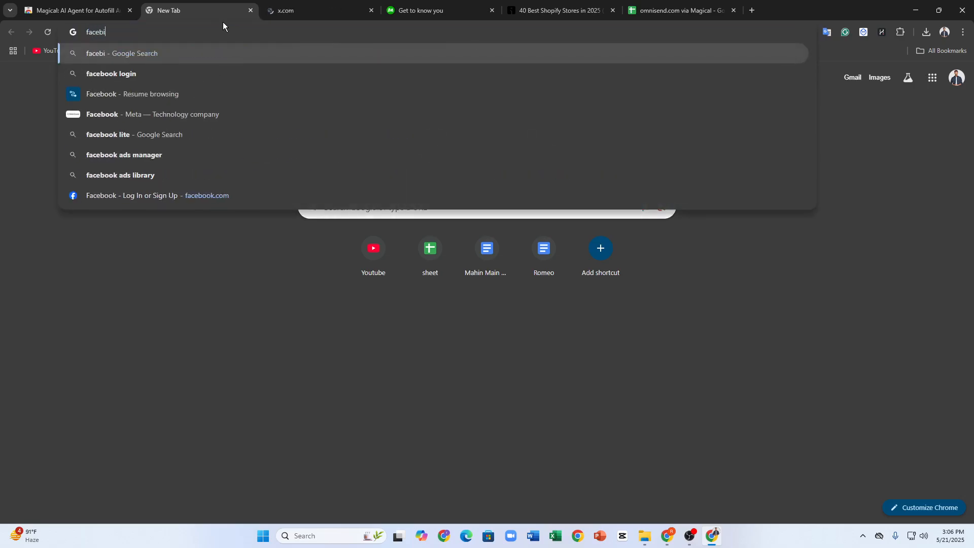
pyautogui.press('Return')
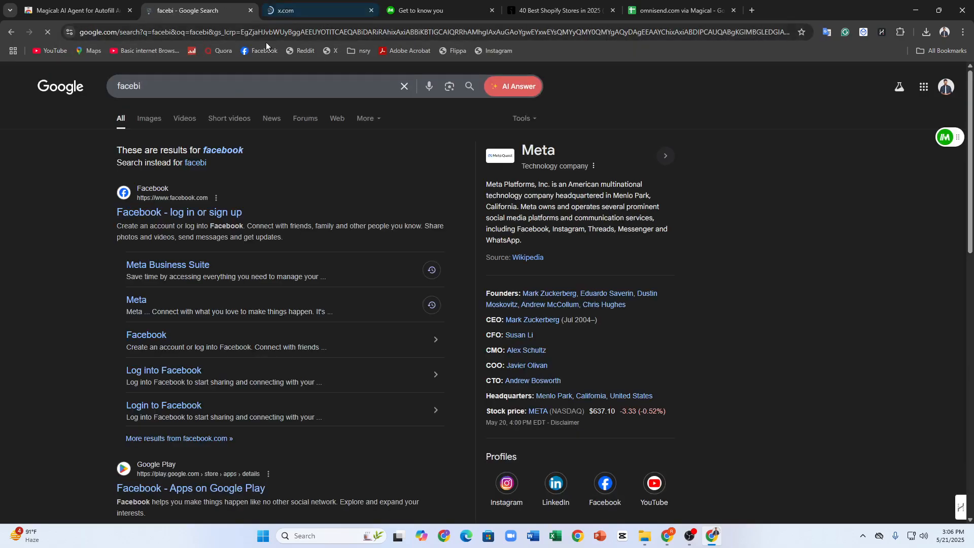
pyautogui.click(179, 212)
# Return to the X tab and sign in with the existing Google account
pyautogui.click(310, 10)
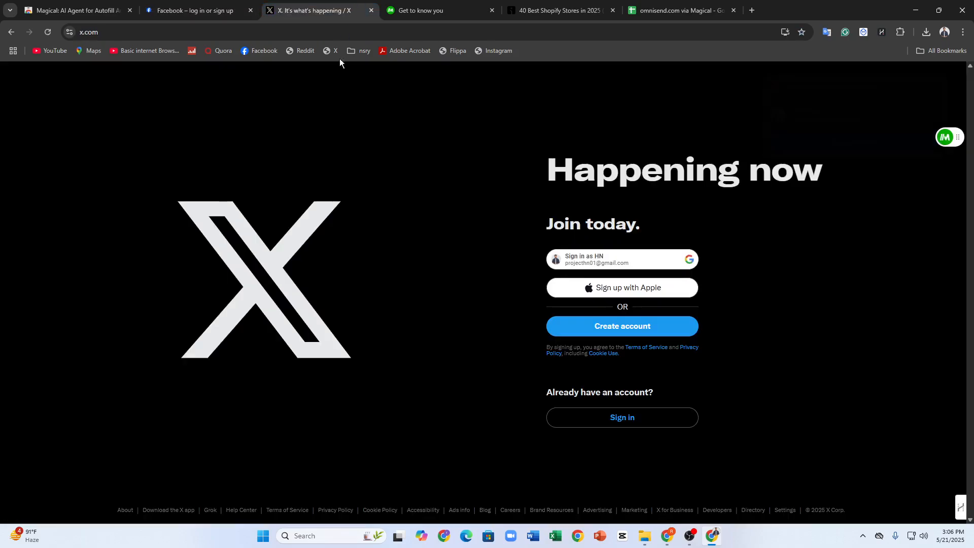
pyautogui.click(613, 263)
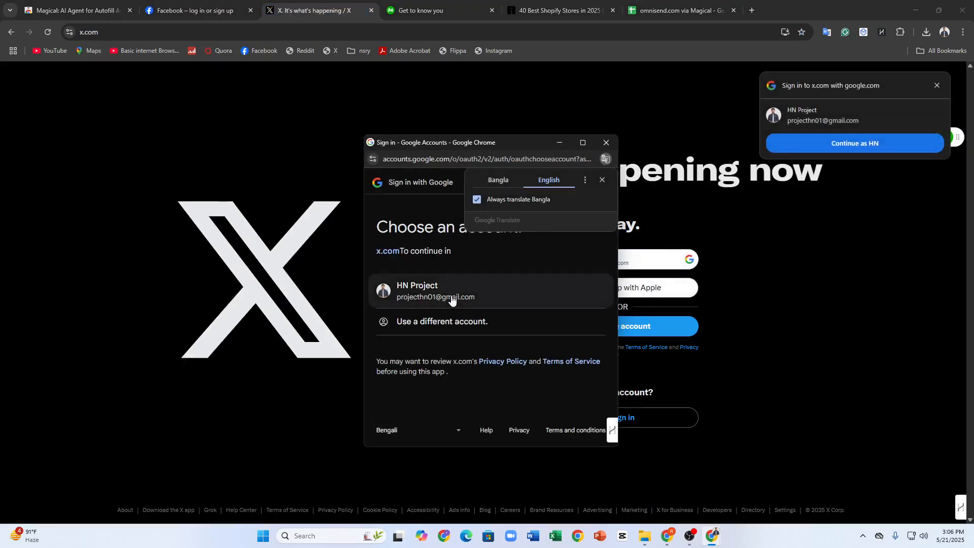
pyautogui.click(450, 296)
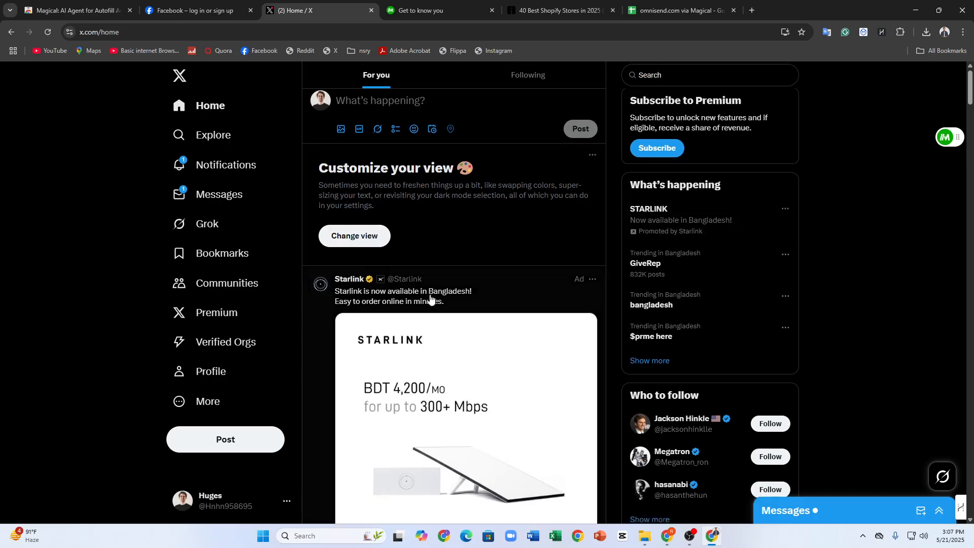
pyautogui.scroll(-3, 431, 304)
pyautogui.click(320, 145)
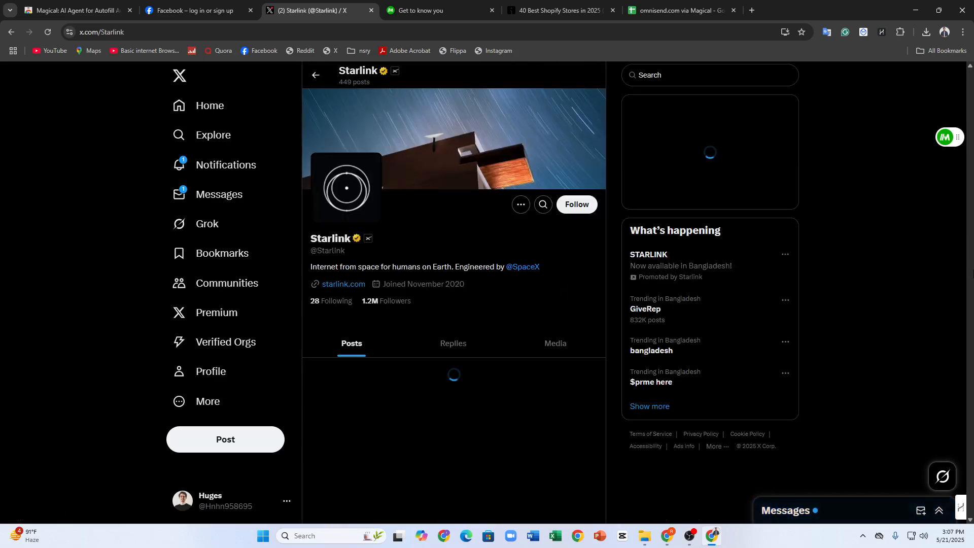
pyautogui.click(945, 138)
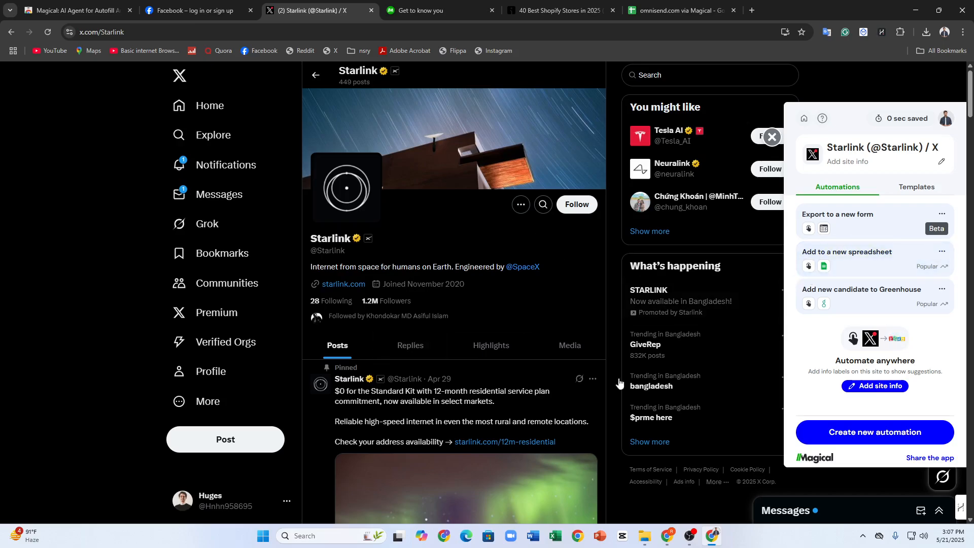
pyautogui.click(822, 258)
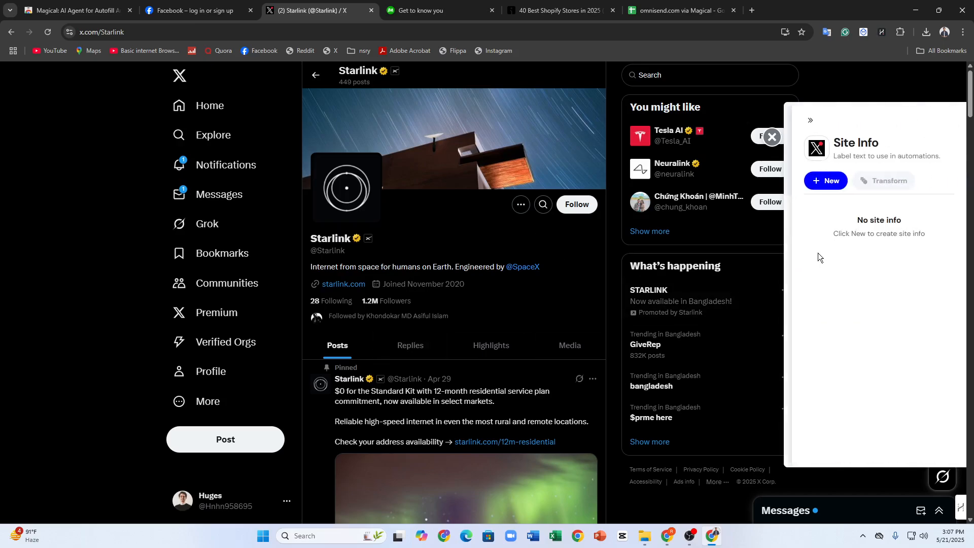
pyautogui.click(827, 182)
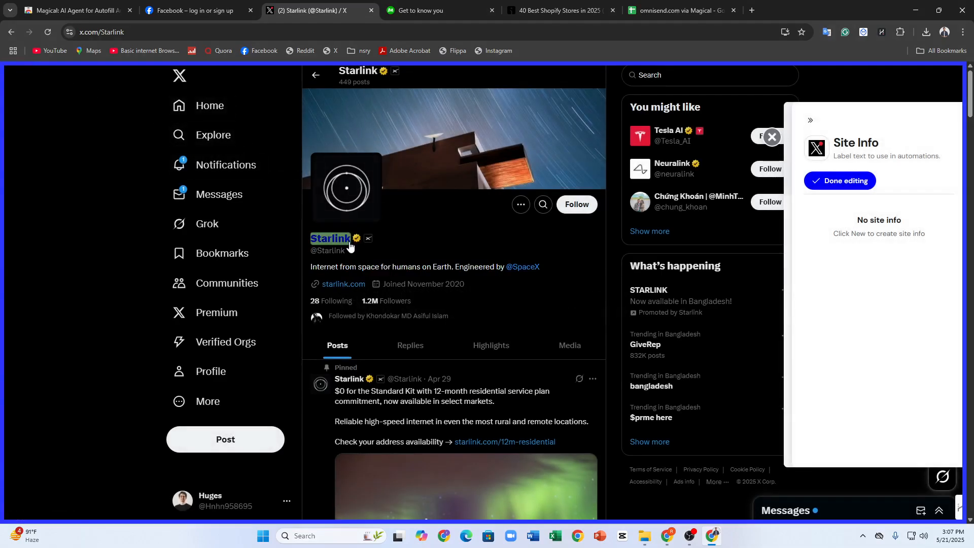
pyautogui.click(373, 272)
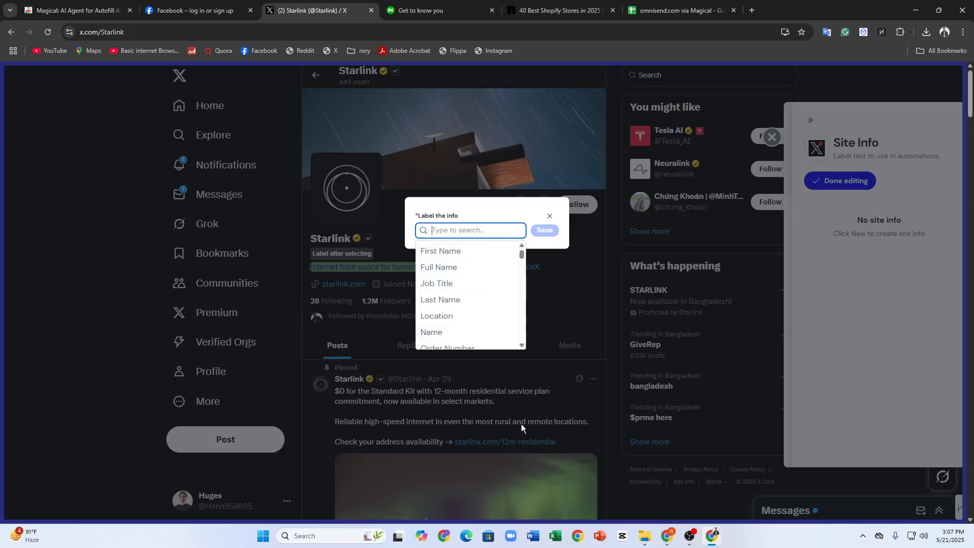
pyautogui.click(608, 385)
pyautogui.click(809, 121)
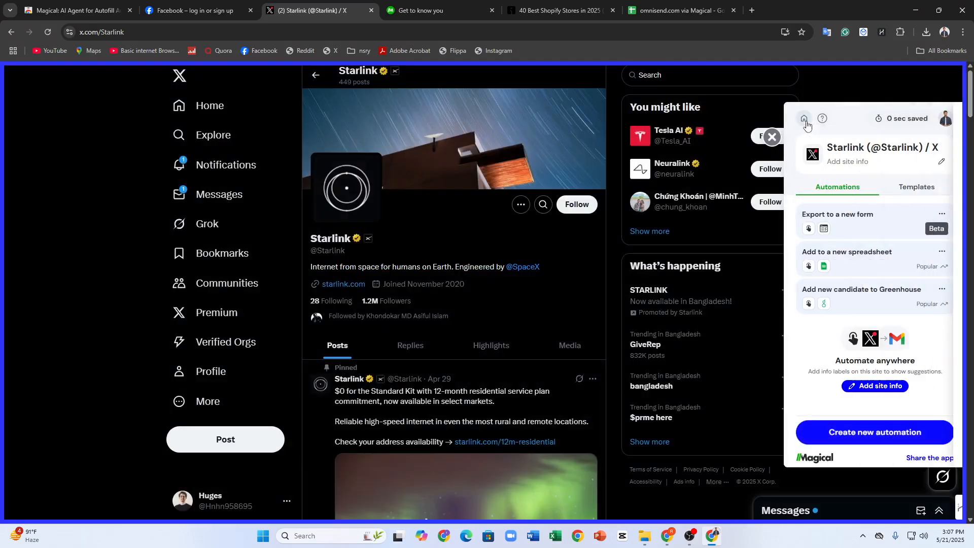
# Create a new automation that autofills a form on x.com, using the Starlink profile tab and its "Trending now" field
pyautogui.click(872, 432)
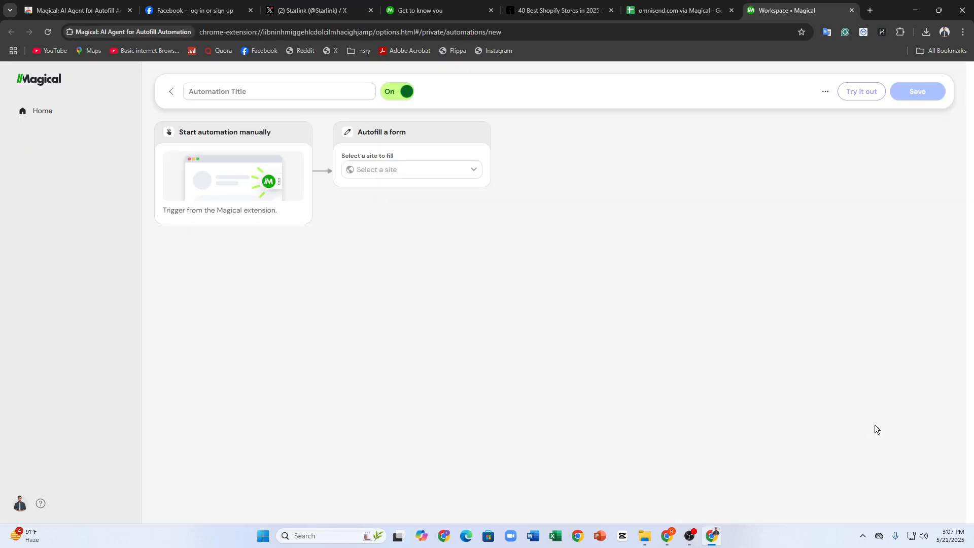
pyautogui.click(353, 170)
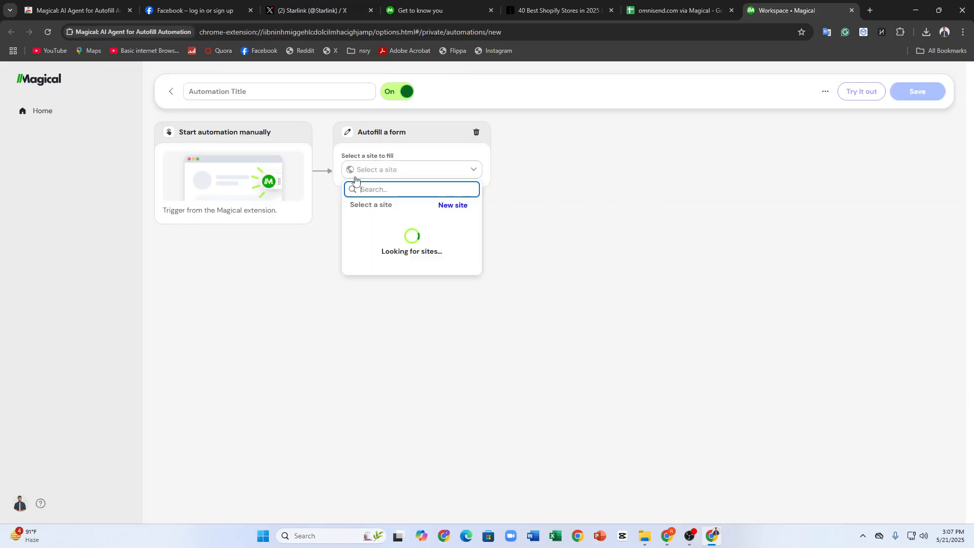
pyautogui.click(368, 221)
pyautogui.click(384, 202)
pyautogui.click(393, 252)
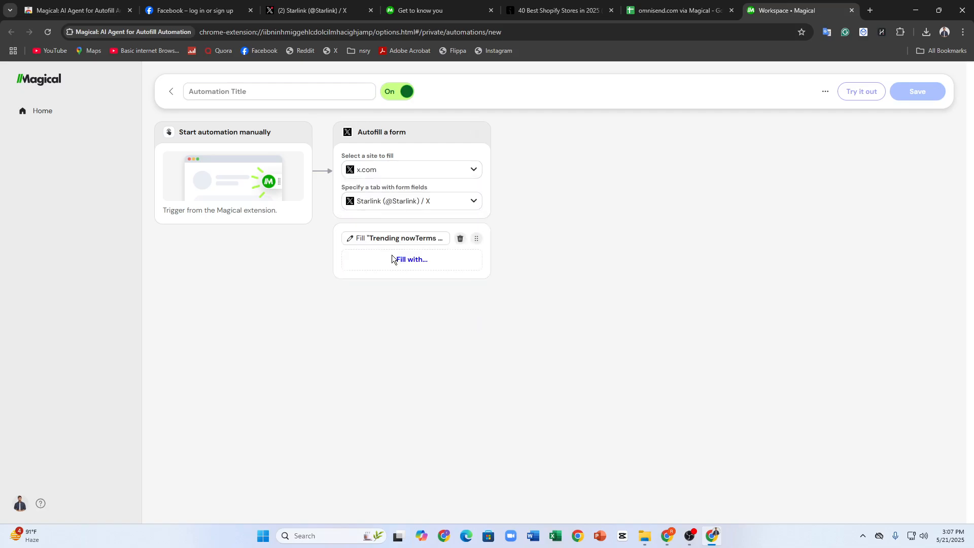
# Choose info from a site as the field's fill source, select x.com and go to the Starlink profile to add site info
pyautogui.click(426, 261)
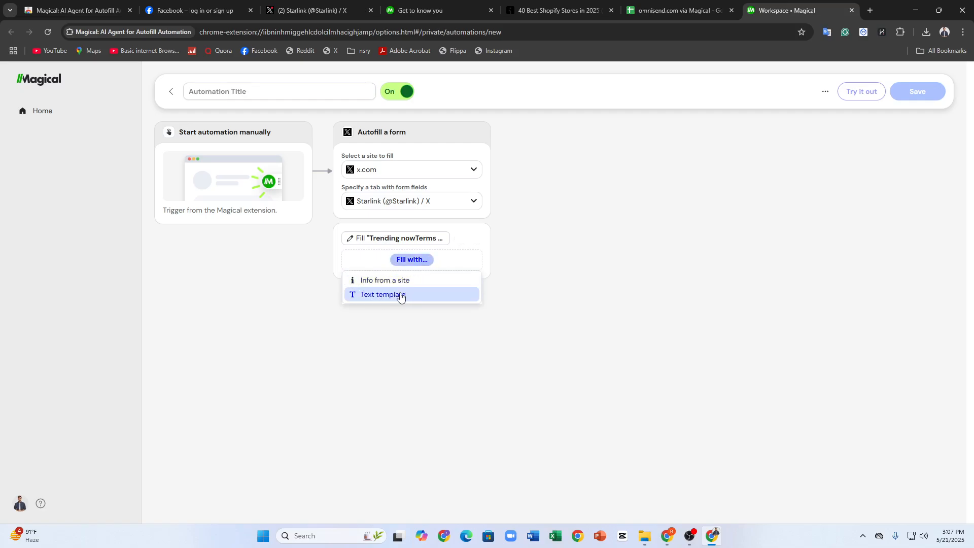
pyautogui.click(401, 280)
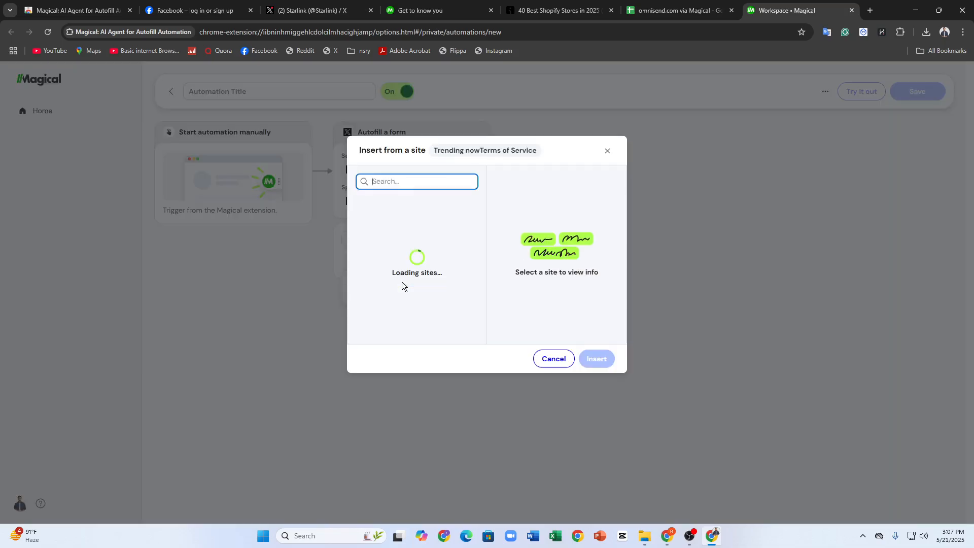
pyautogui.click(379, 254)
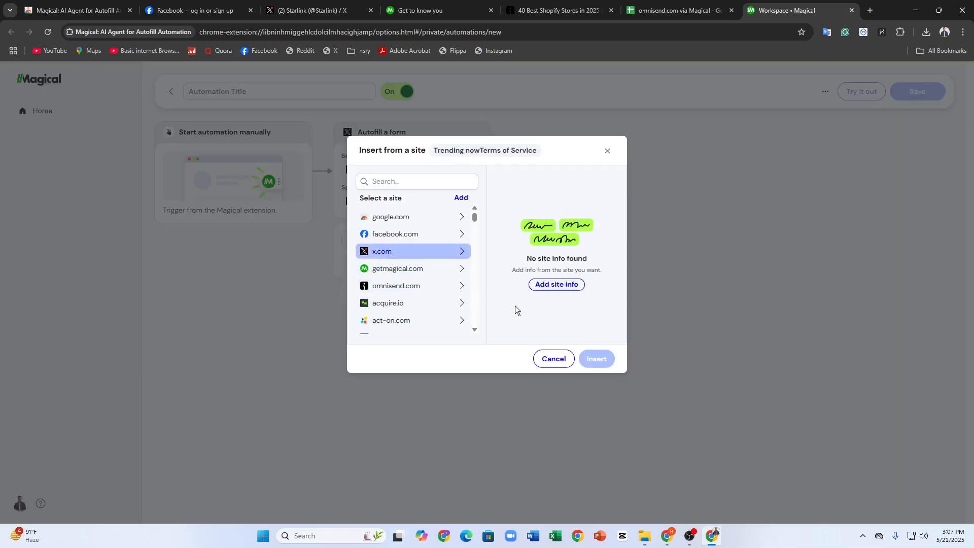
pyautogui.click(541, 285)
pyautogui.click(557, 284)
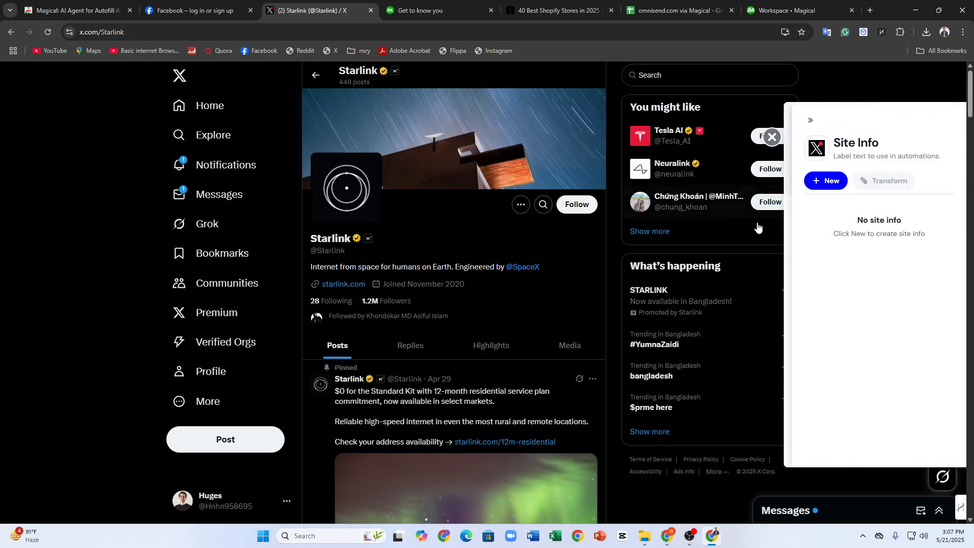
# Try to label the text of Starlink's pinned post as "Job Title" in the site info for x.com
pyautogui.click(811, 120)
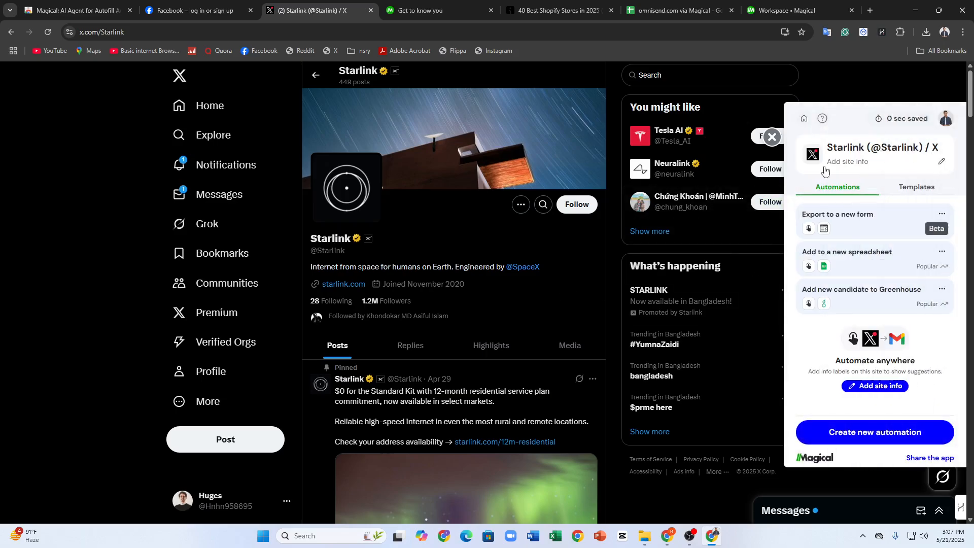
pyautogui.click(876, 385)
pyautogui.click(822, 181)
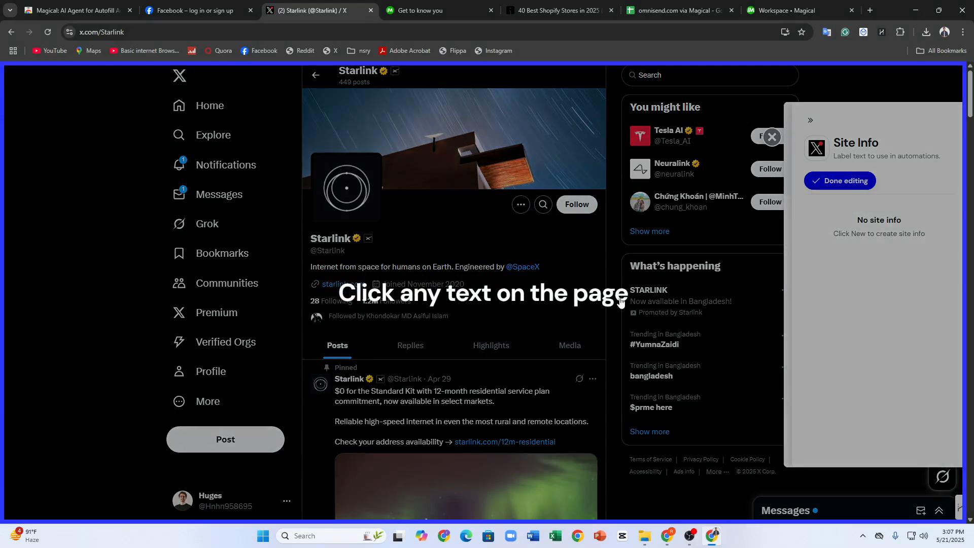
pyautogui.click(380, 400)
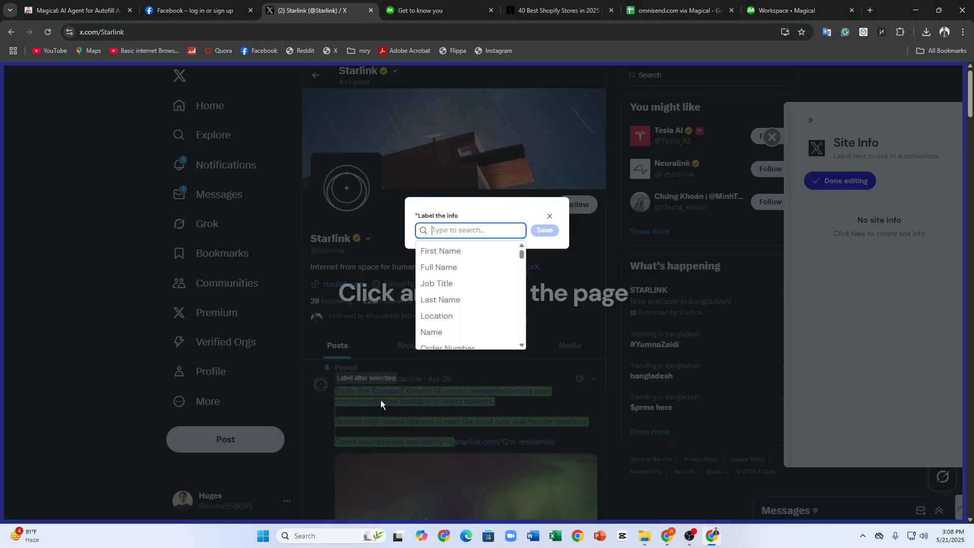
pyautogui.click(450, 284)
pyautogui.click(544, 232)
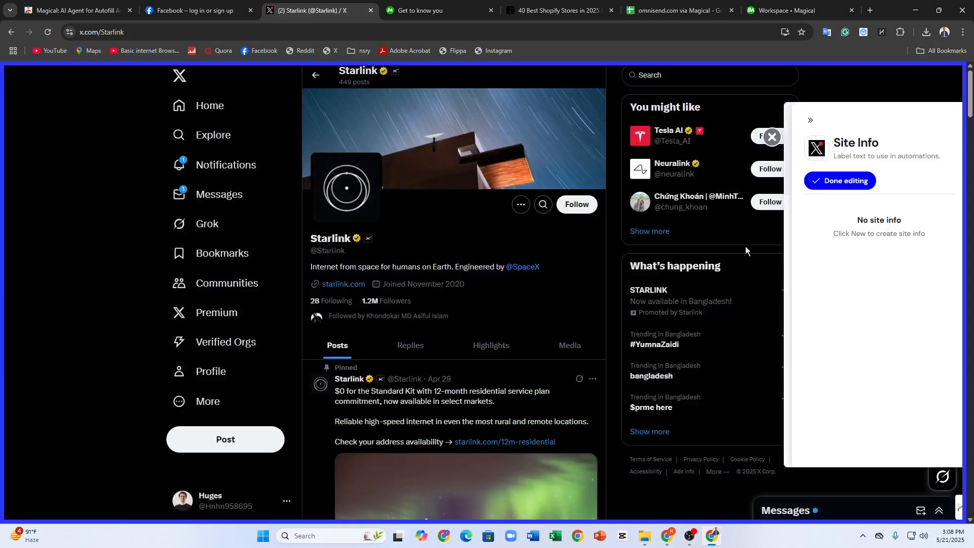
# Try to label the pinned post's text as "Full Name" site info and finish editing
pyautogui.click(452, 402)
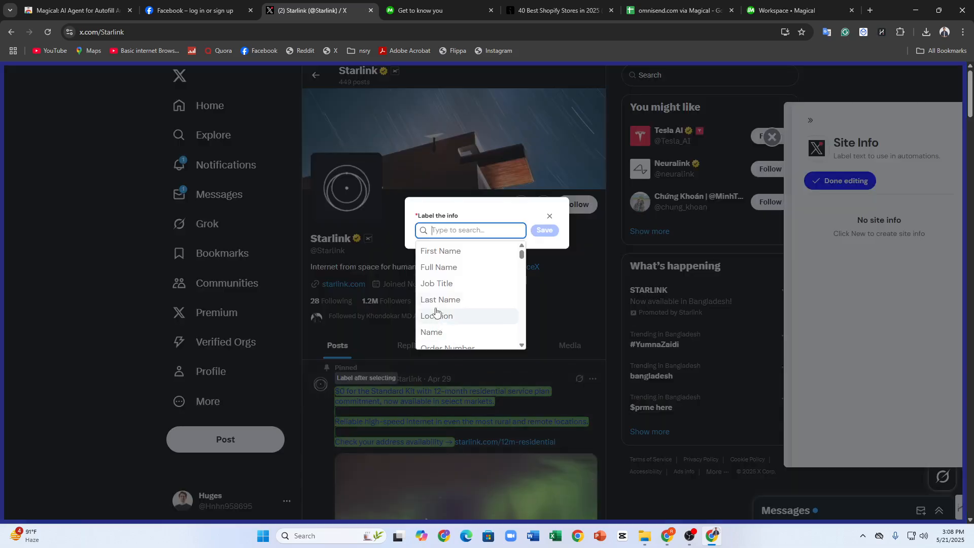
pyautogui.click(445, 267)
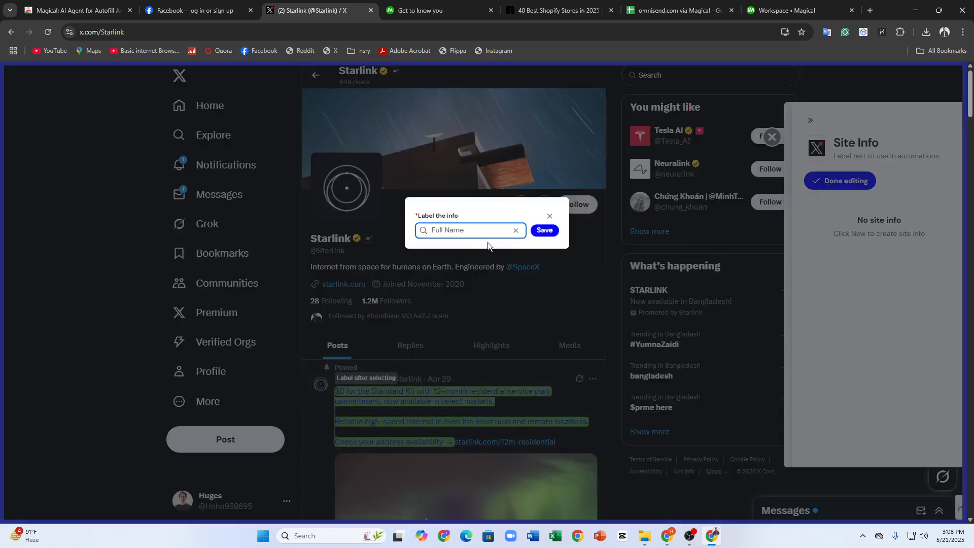
pyautogui.click(543, 233)
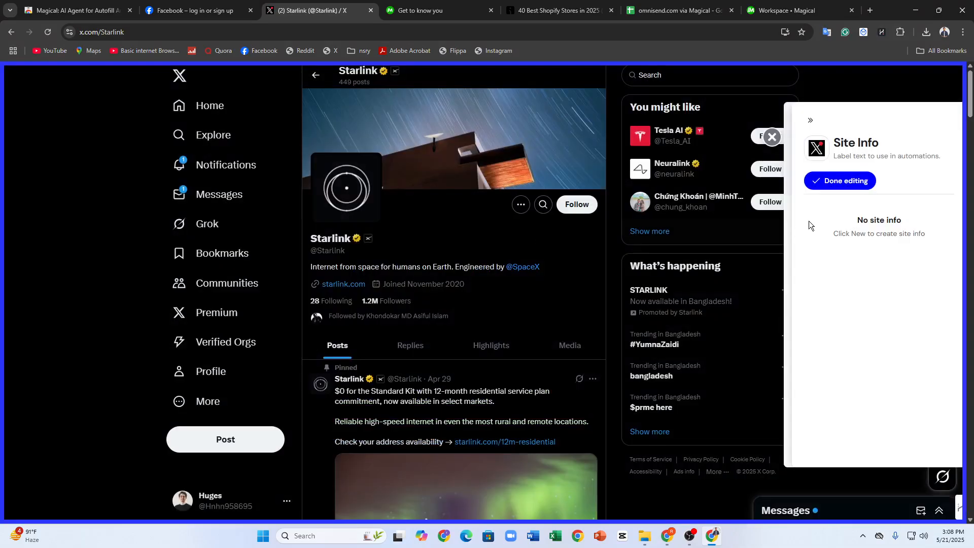
pyautogui.click(826, 182)
# Create new site info again, try to save the pinned post's text under the "Job Title" label, and finish editing
pyautogui.click(826, 183)
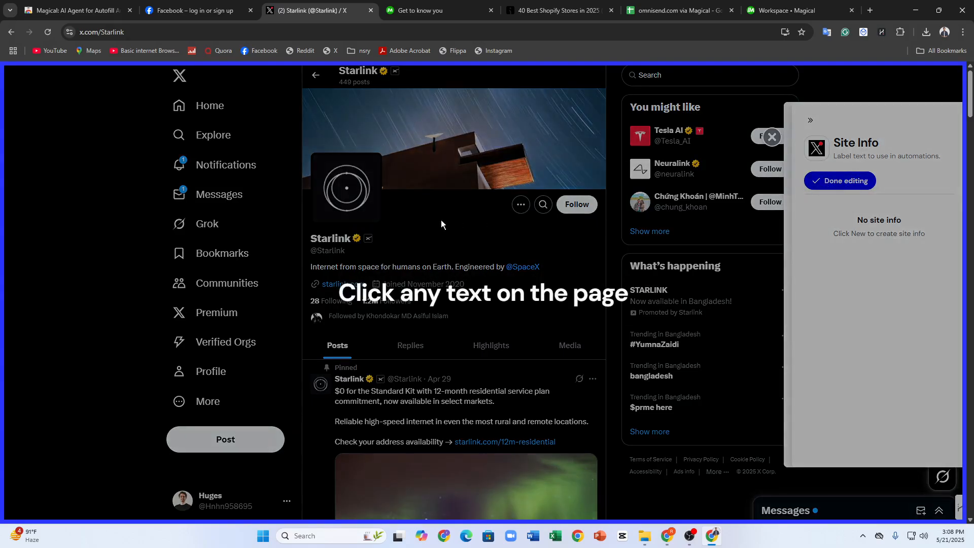
pyautogui.click(399, 432)
pyautogui.click(441, 282)
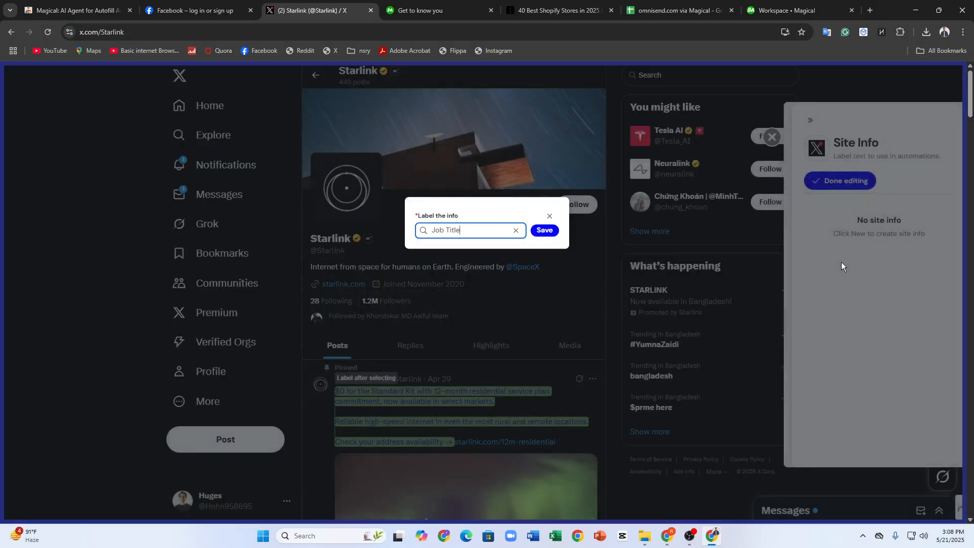
pyautogui.click(552, 231)
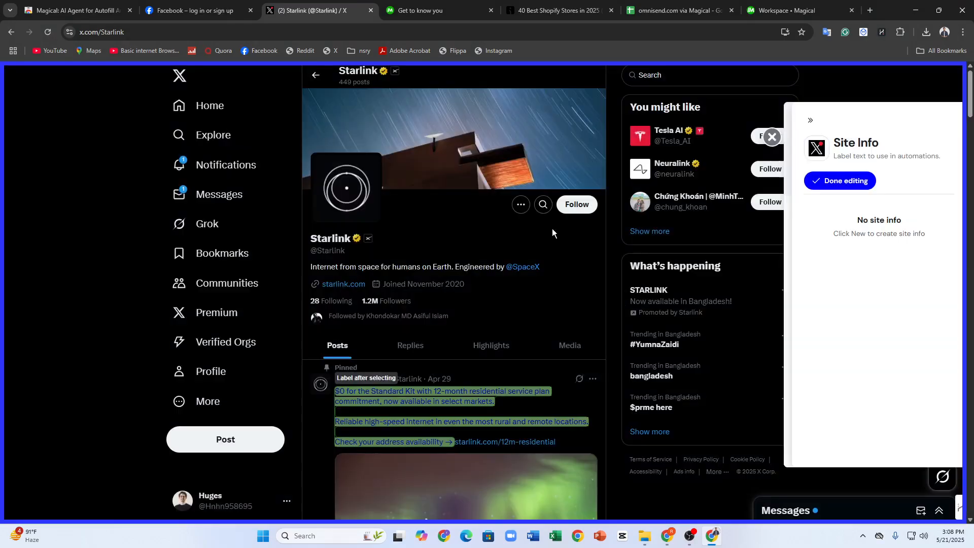
pyautogui.click(853, 189)
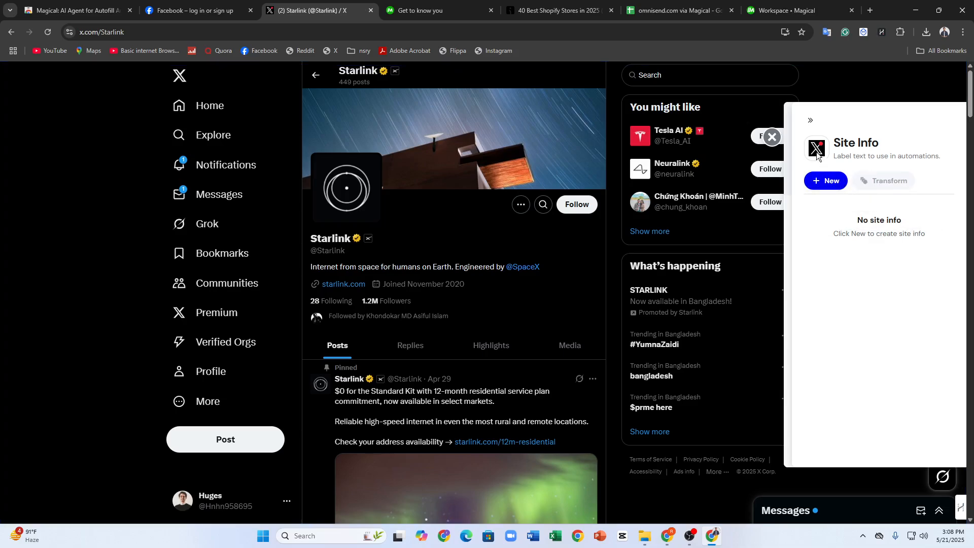
# Try the "Export to a new form" and "Add to a new spreadsheet" automations on the Starlink profile
pyautogui.click(811, 120)
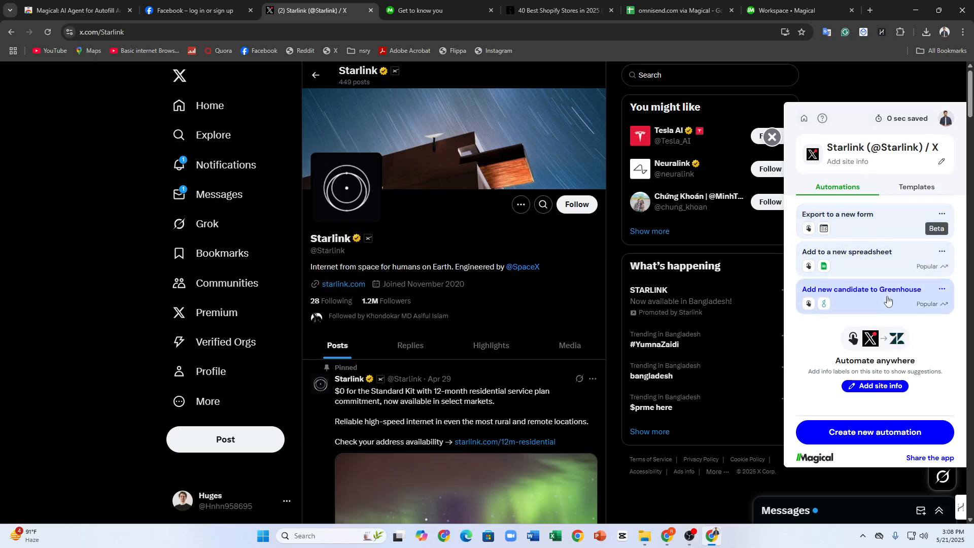
pyautogui.click(856, 218)
pyautogui.click(863, 221)
pyautogui.click(868, 263)
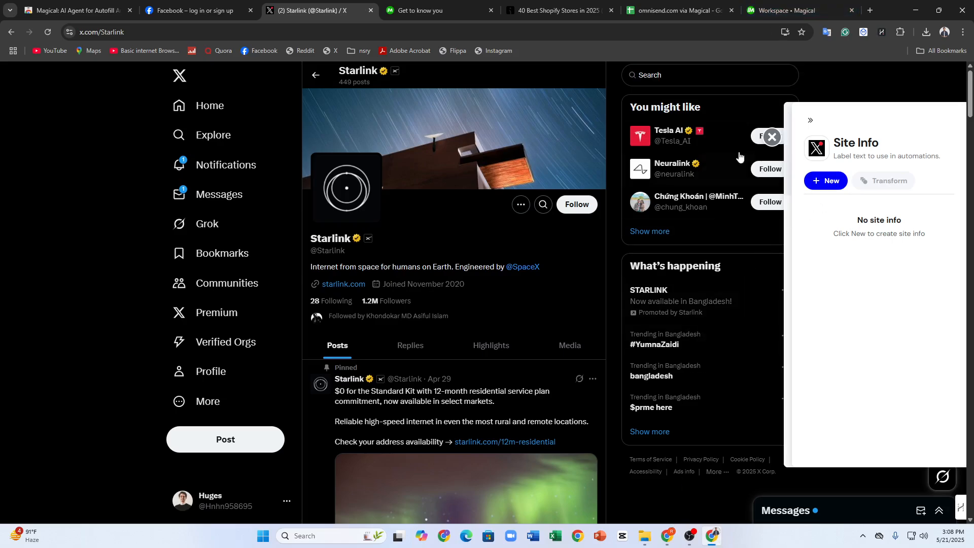
# Switch to the "Get to know you" tab and run Magical's "Add to a new spreadsheet" automation there
pyautogui.click(192, 10)
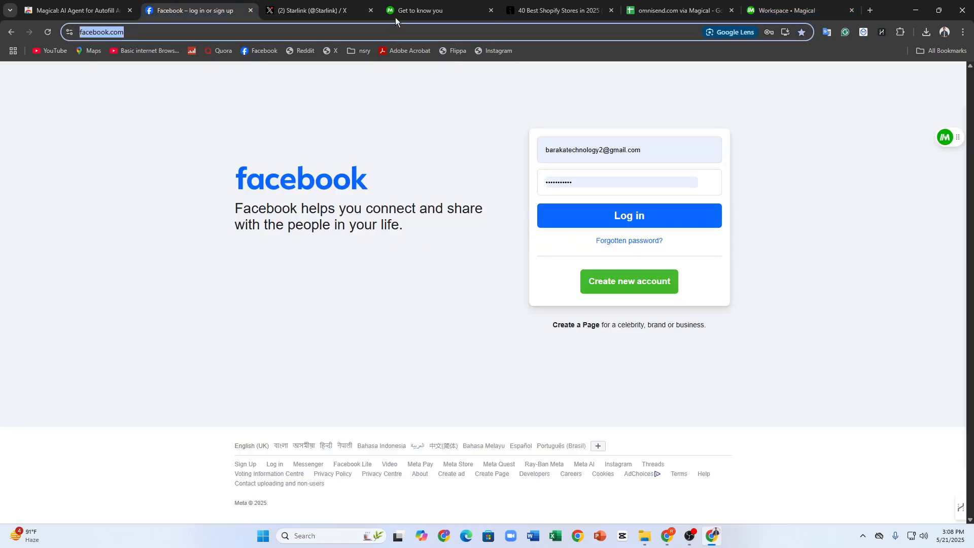
pyautogui.click(394, 19)
pyautogui.click(945, 137)
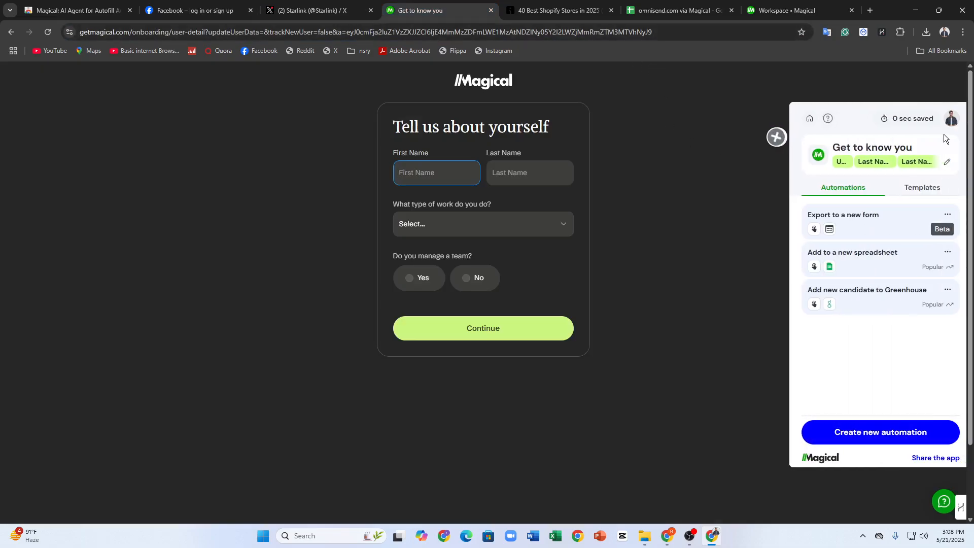
pyautogui.click(936, 254)
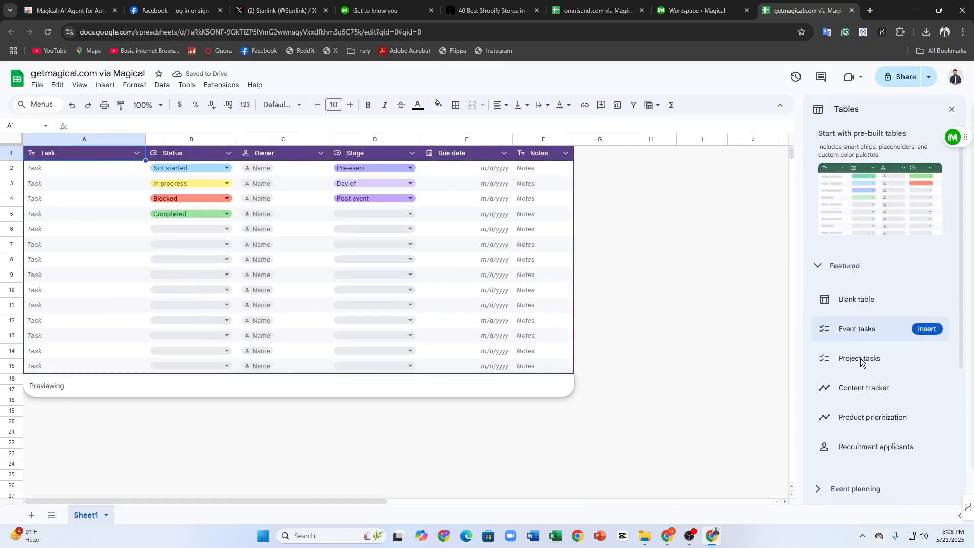
# Browse the pre-built Event planning and Customer relations tables and insert the Customer contacts table in a new sheet
pyautogui.click(857, 488)
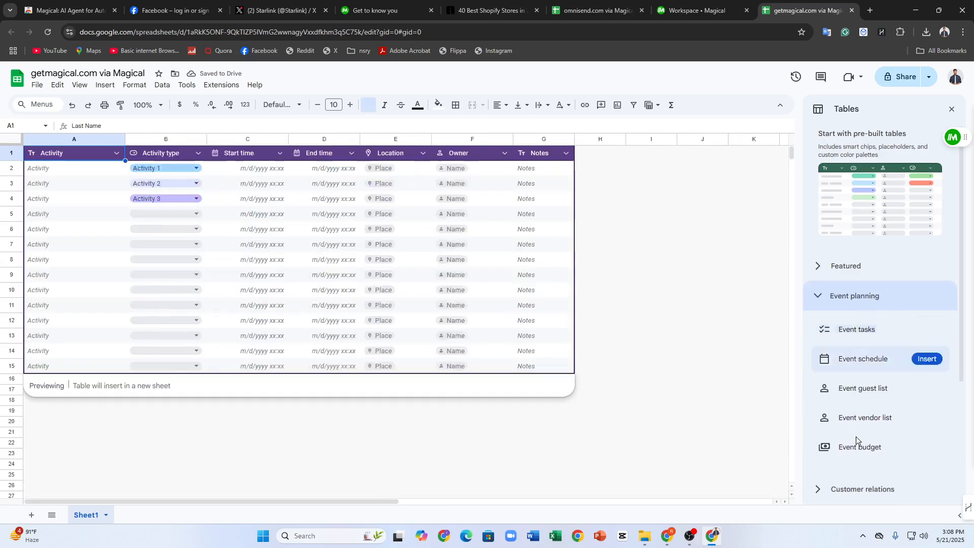
pyautogui.scroll(-3, 856, 434)
pyautogui.click(892, 332)
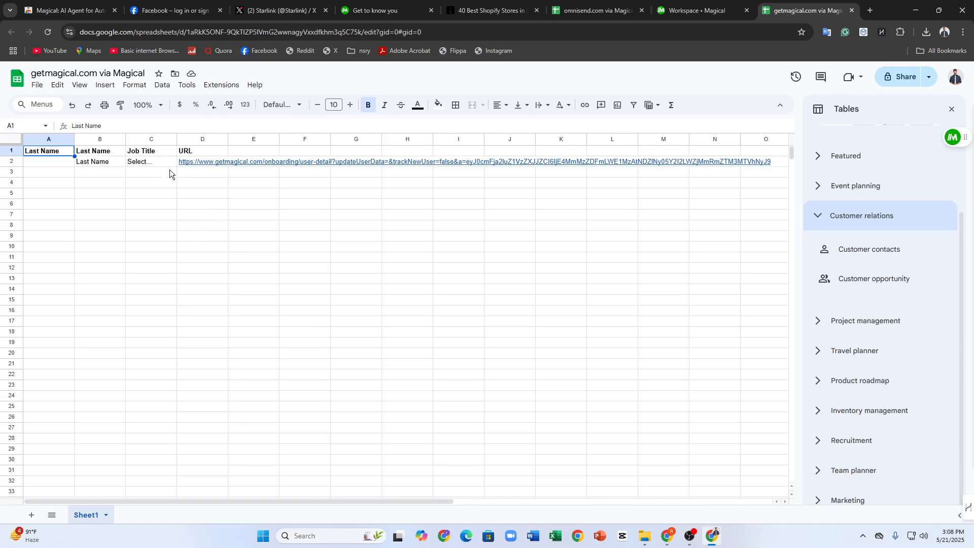
pyautogui.moveTo(204, 166)
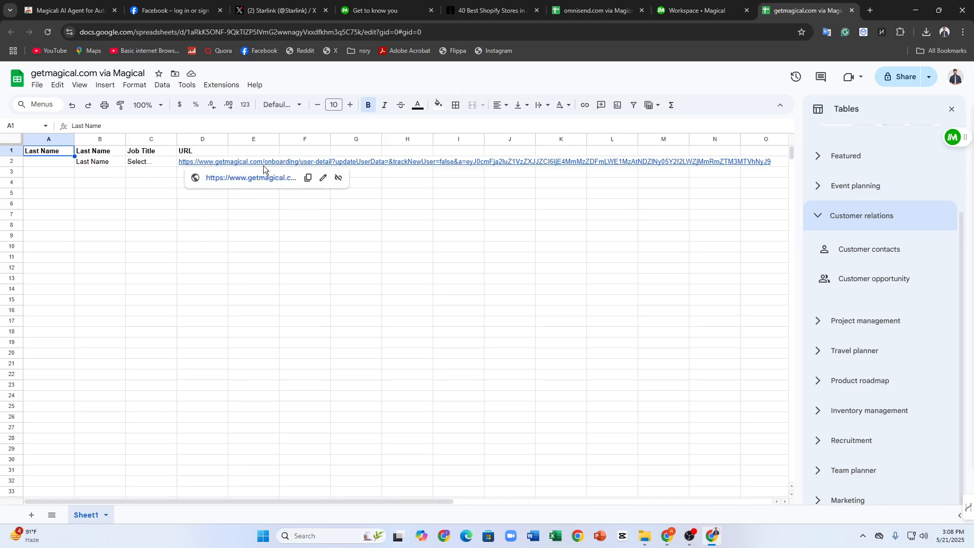
pyautogui.click(848, 257)
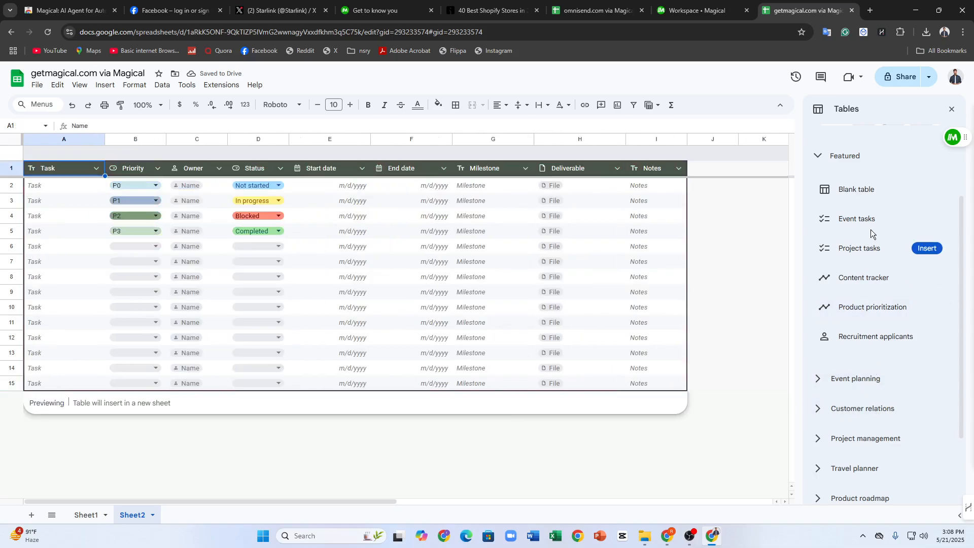
# Insert the featured Event tasks and Project tasks pre-built tables, each in its own new sheet
pyautogui.click(871, 223)
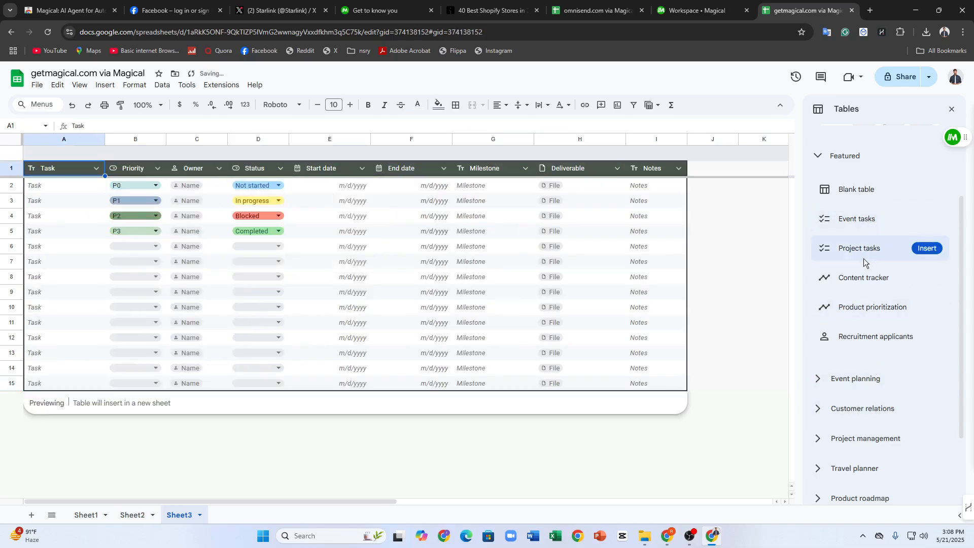
pyautogui.click(863, 255)
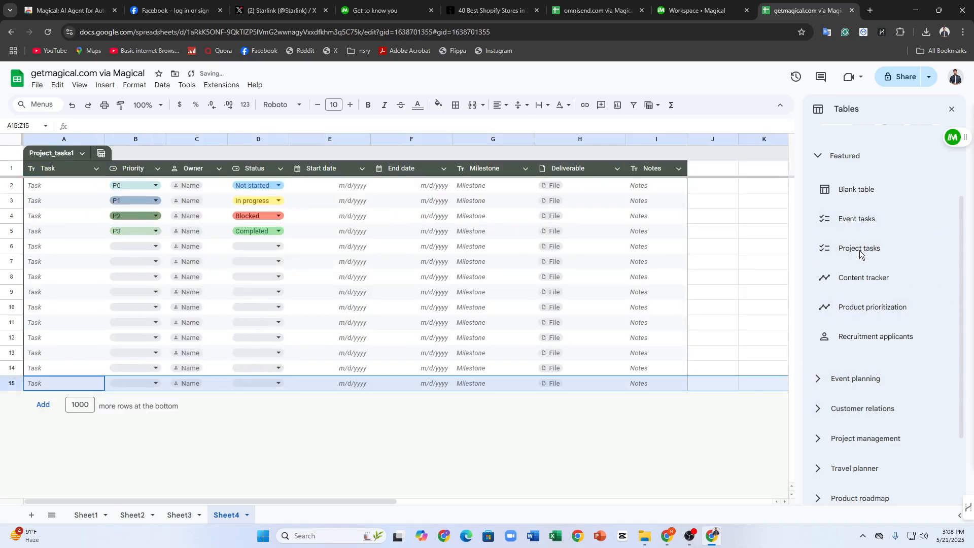
pyautogui.click(229, 252)
pyautogui.click(152, 234)
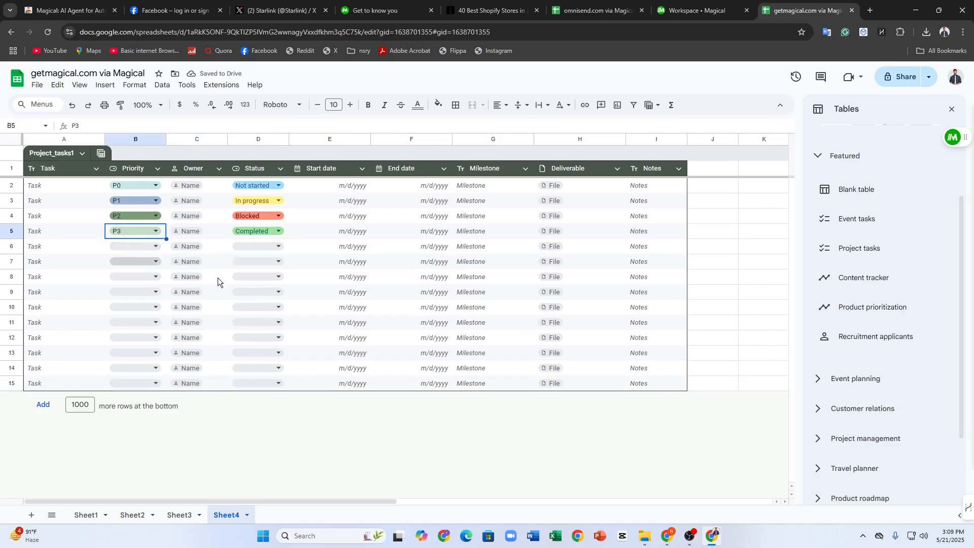
# Insert the Customer opportunity table from Customer relations in a new sheet and view the Stage options in row 5
pyautogui.scroll(-3, 863, 355)
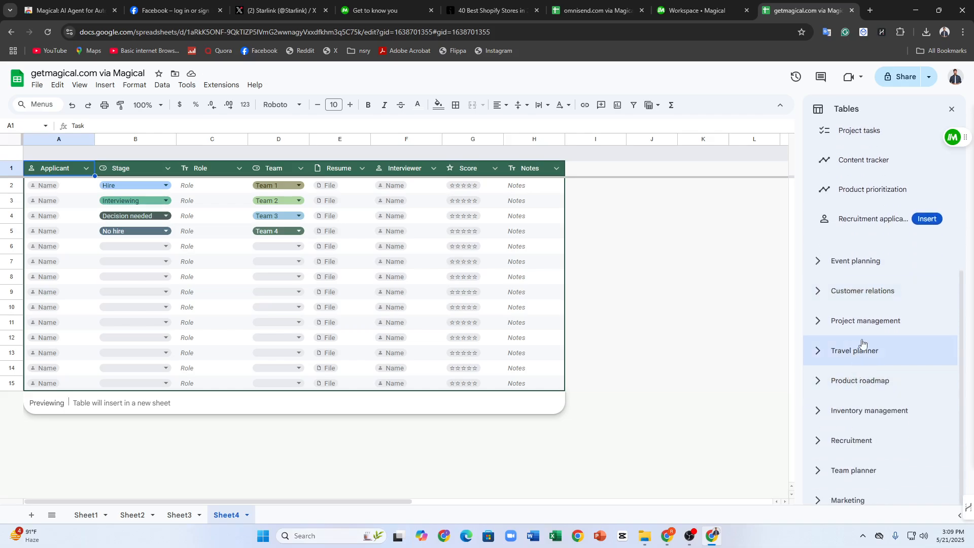
pyautogui.click(863, 292)
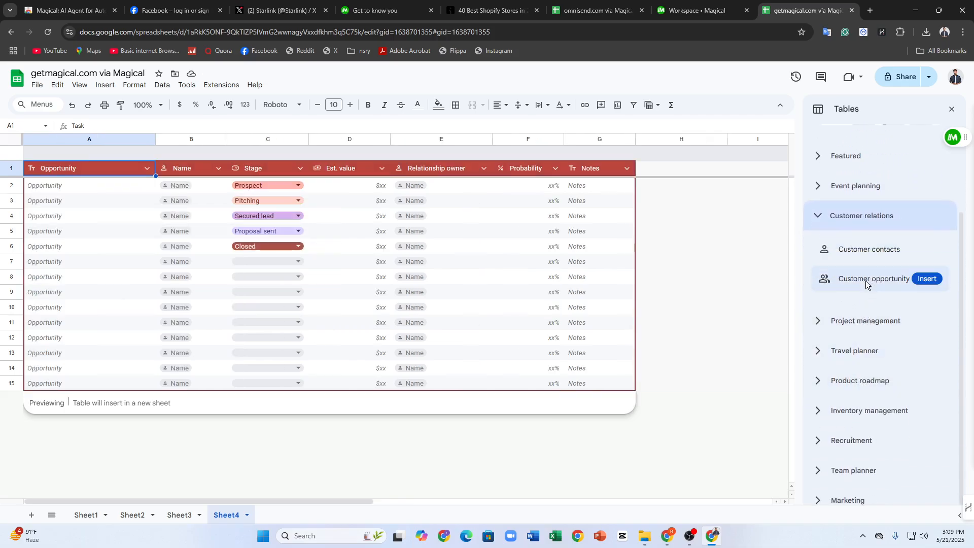
pyautogui.click(867, 283)
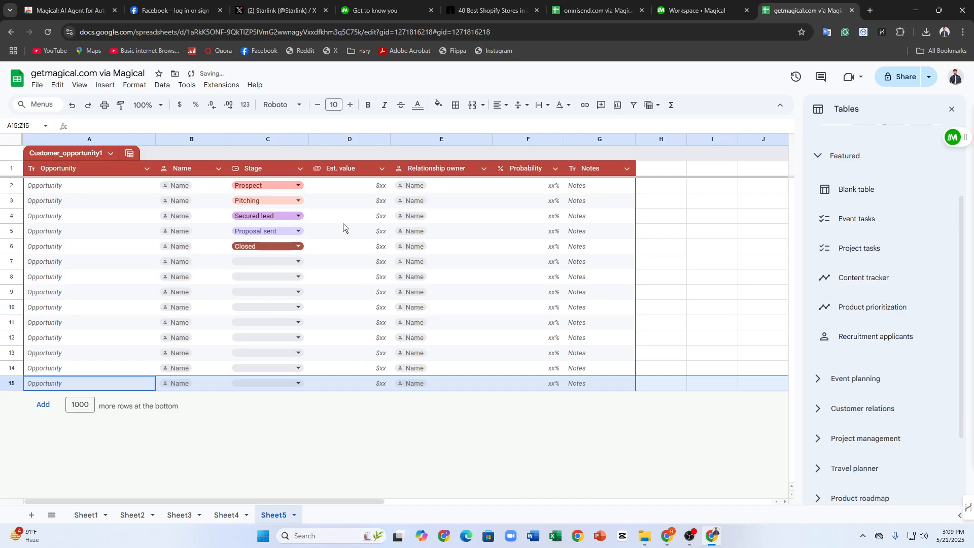
pyautogui.click(289, 229)
pyautogui.click(289, 229)
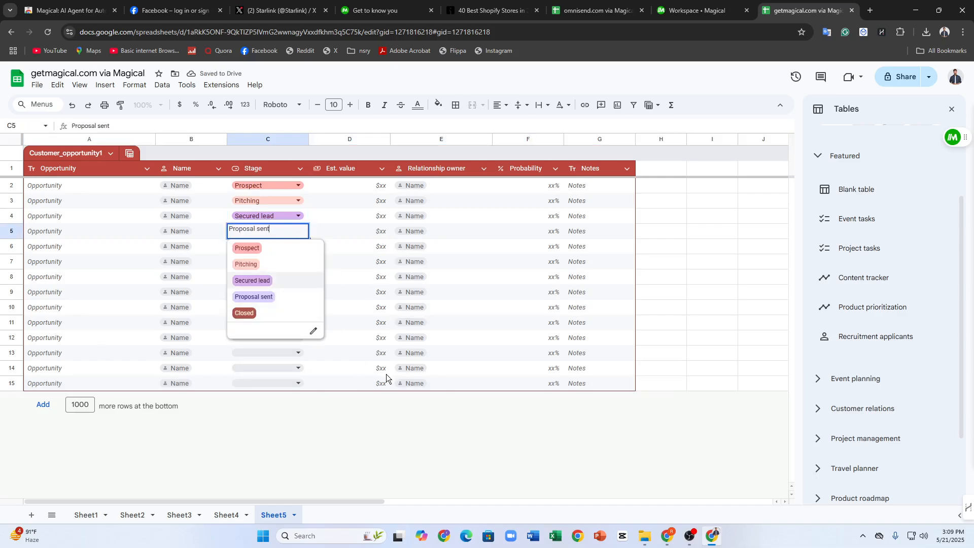
pyautogui.click(351, 383)
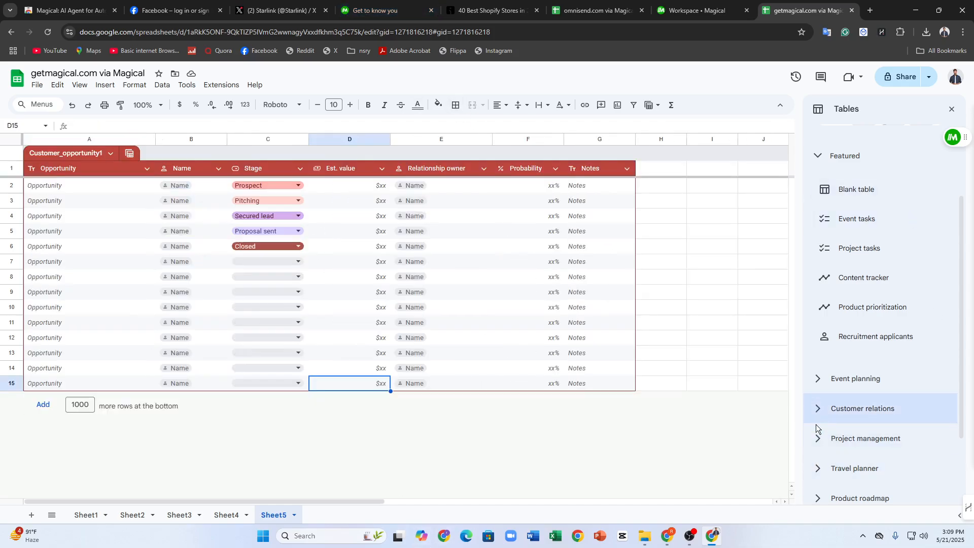
# Look through the pre-built table categories and insert the featured Content tracker table in a new sheet
pyautogui.scroll(-2, 820, 451)
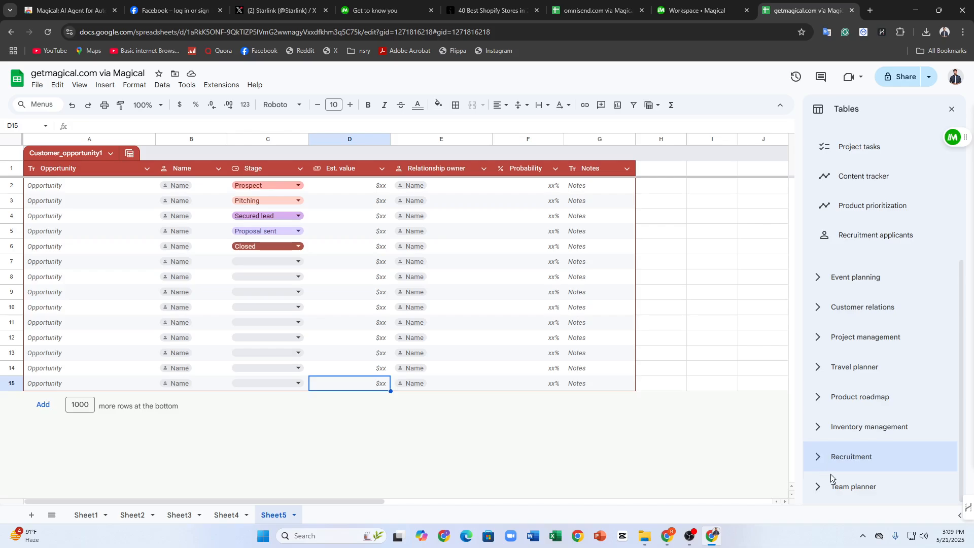
pyautogui.scroll(-1, 833, 490)
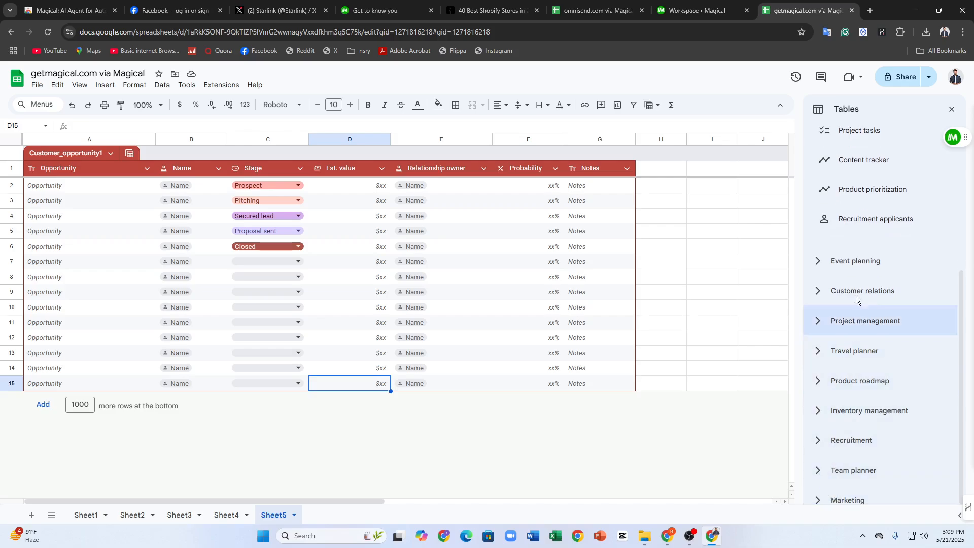
pyautogui.scroll(2, 869, 212)
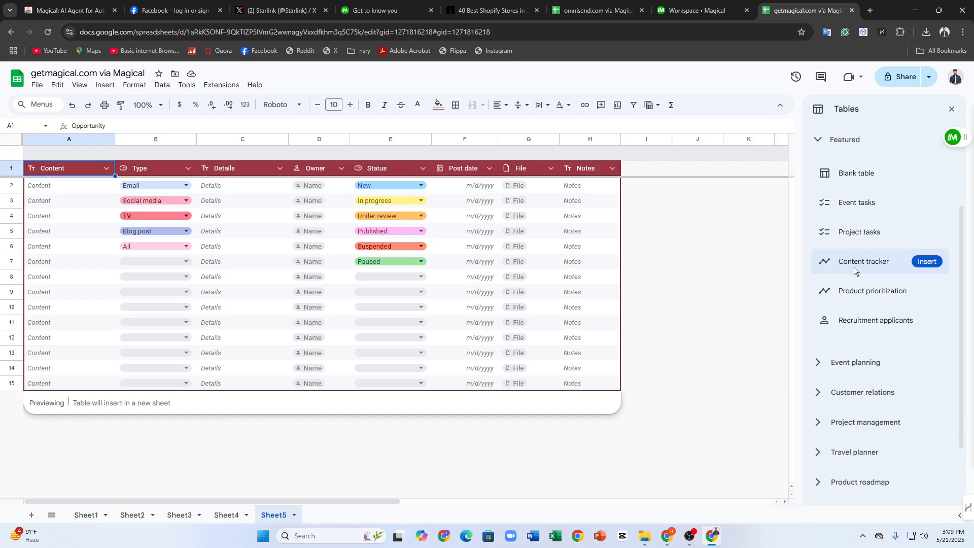
pyautogui.click(857, 262)
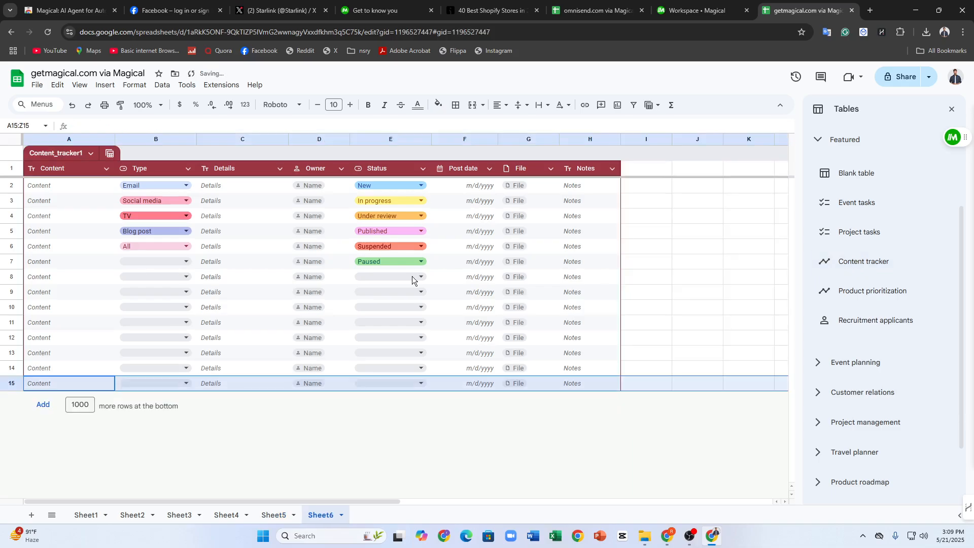
# Set the row 6 Status to "Under review" in the content tracker and enter "dfgg" as the row 7 Content
pyautogui.click(419, 247)
pyautogui.click(370, 296)
pyautogui.click(419, 247)
pyautogui.click(65, 265)
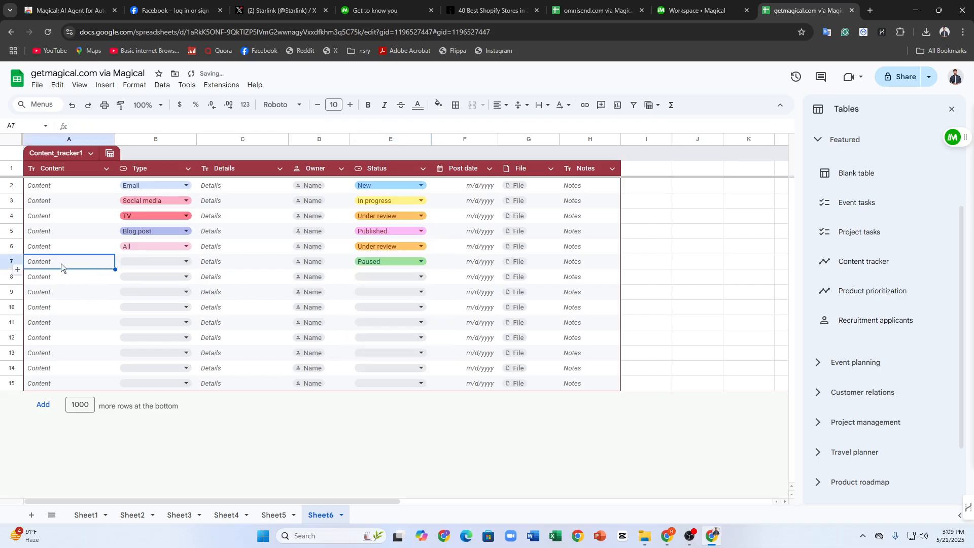
pyautogui.write('dfgg')
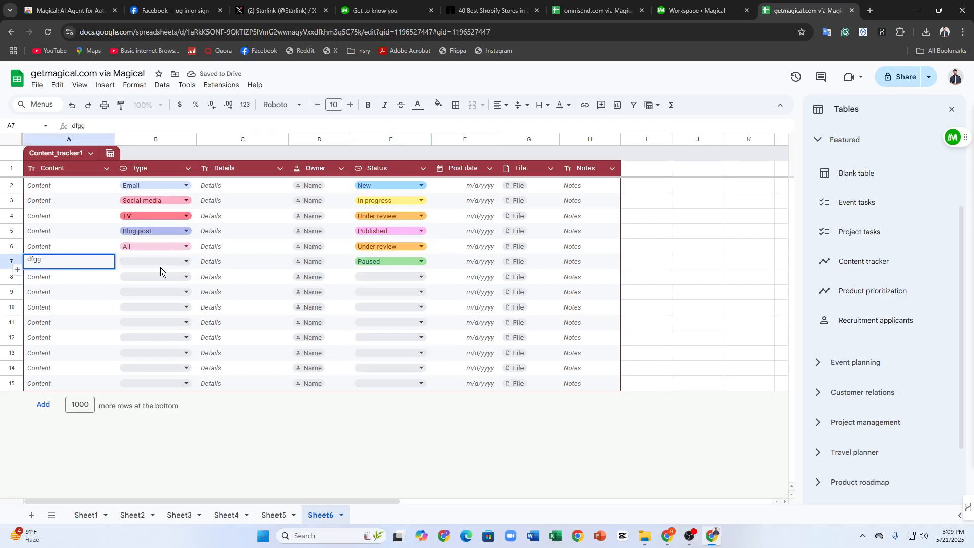
pyautogui.click(160, 267)
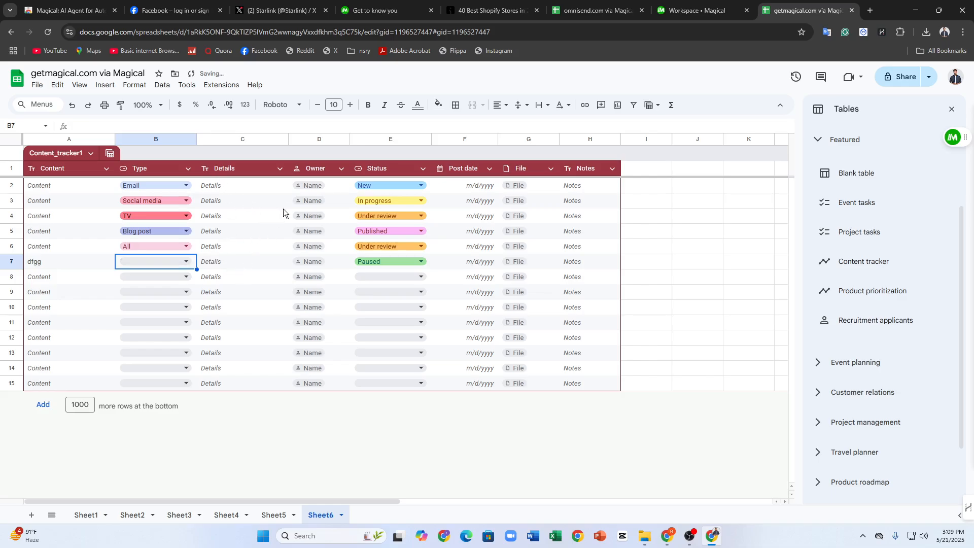
# Assign the first suggested contact as the row 7 Owner in the content tracker
pyautogui.click(316, 262)
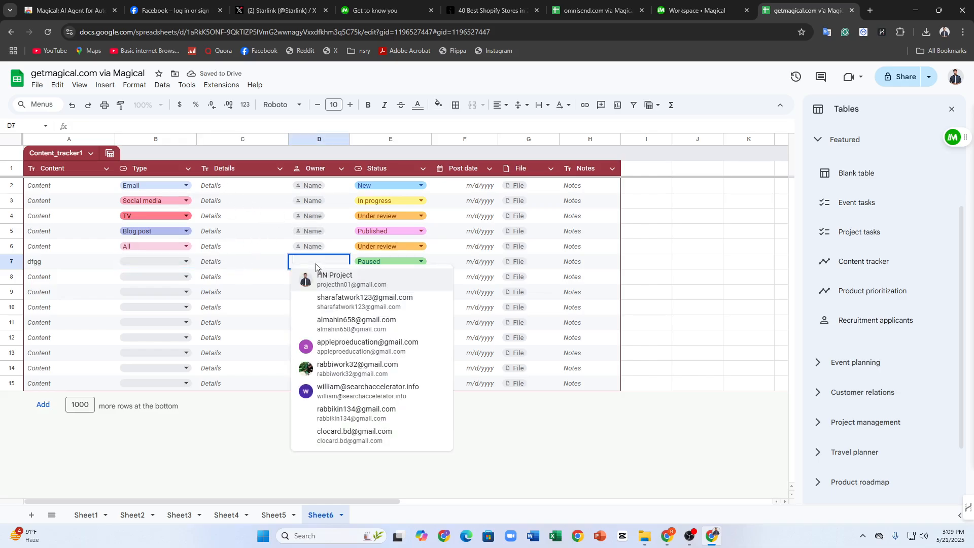
pyautogui.click(342, 280)
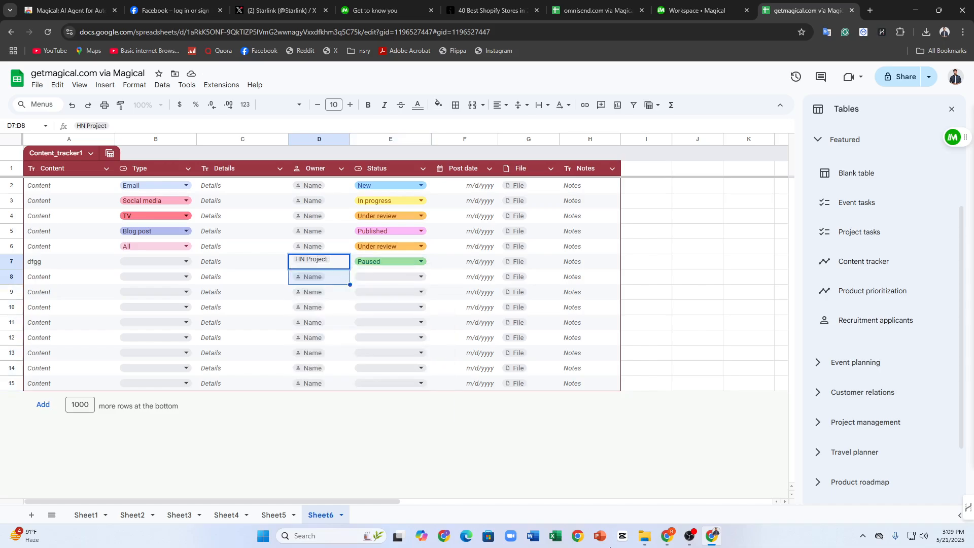
# In the Magical workspace, insert getmagical.com's Last Name into the "Trending nowTerms of Service" field of the x.com form and save the automation
pyautogui.click(585, 7)
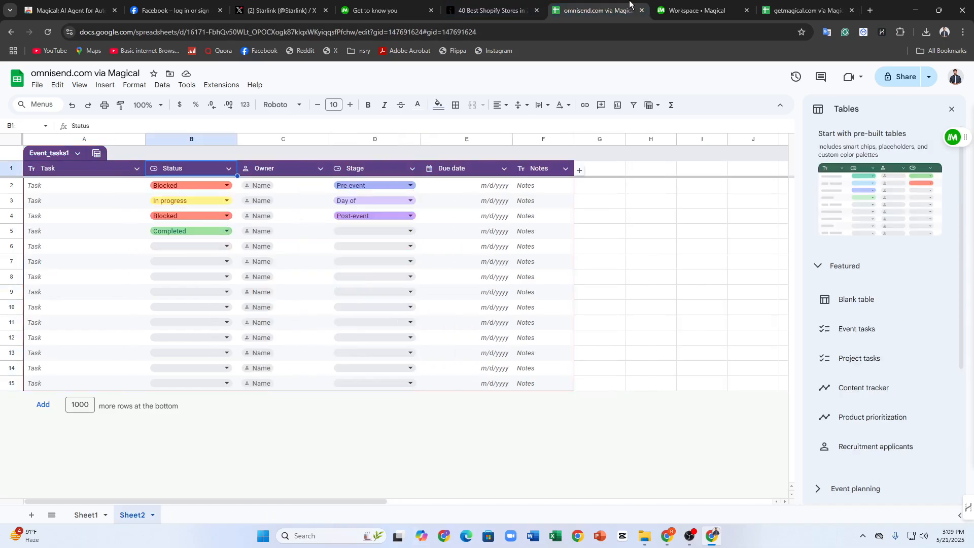
pyautogui.click(689, 4)
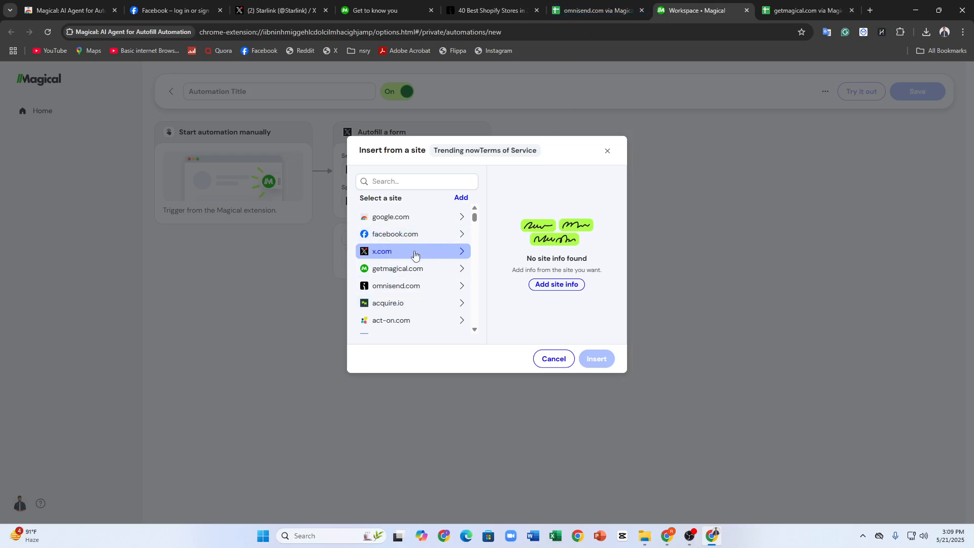
pyautogui.click(434, 269)
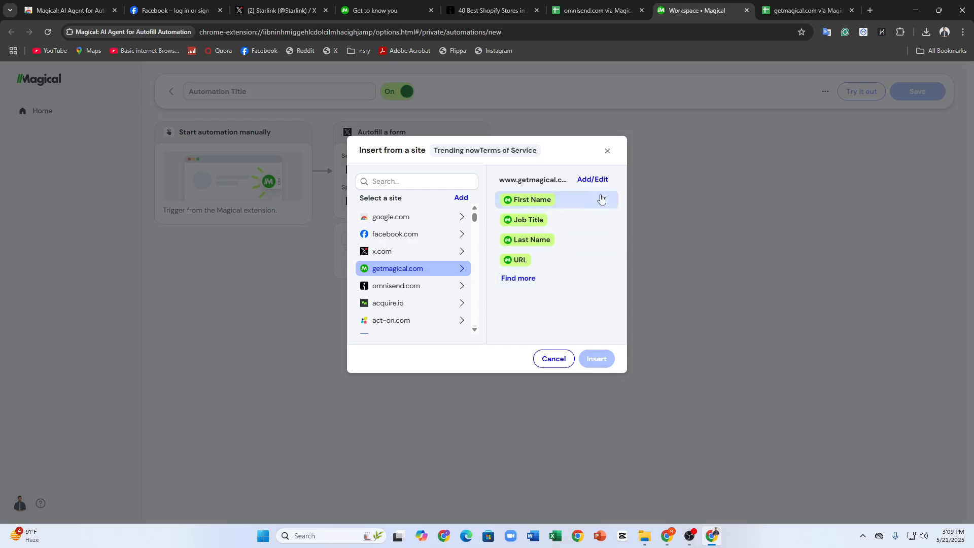
pyautogui.click(533, 279)
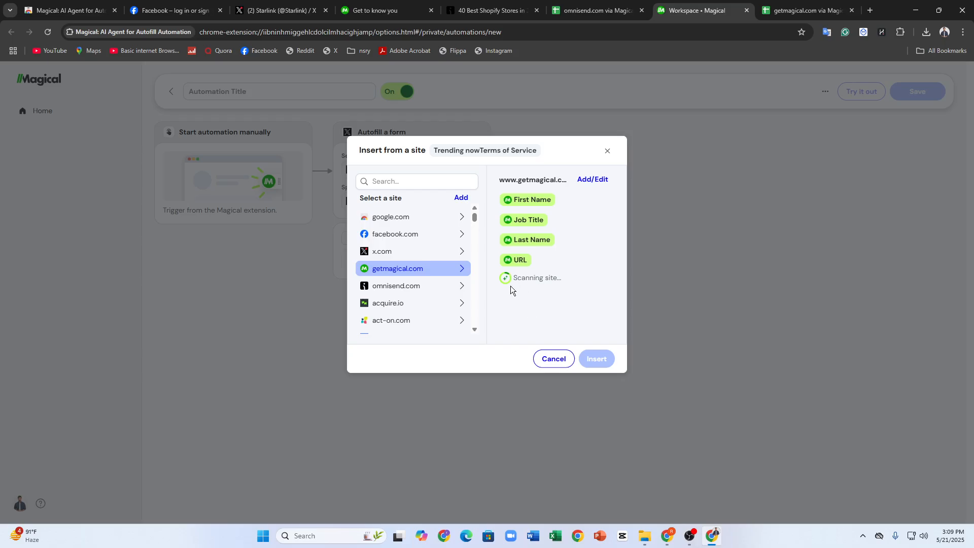
pyautogui.click(519, 239)
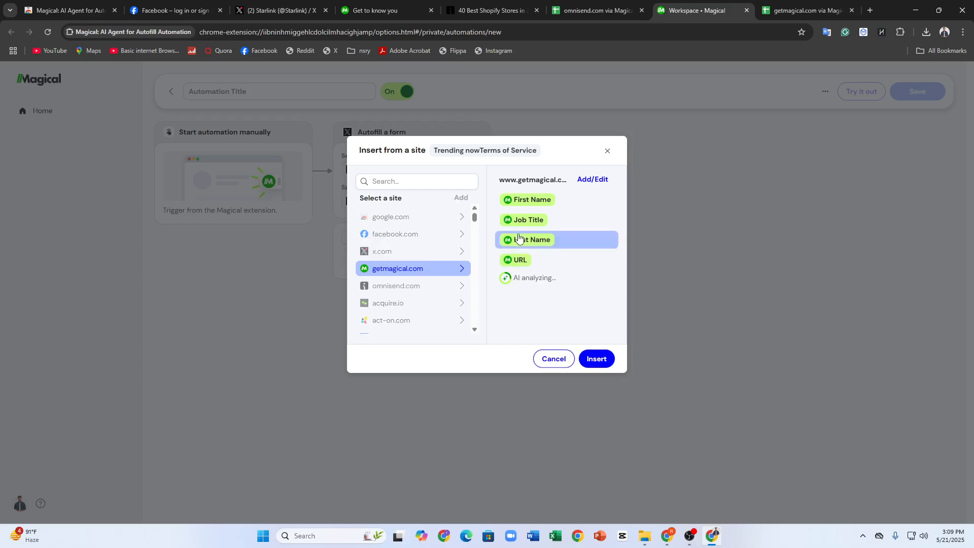
pyautogui.click(587, 358)
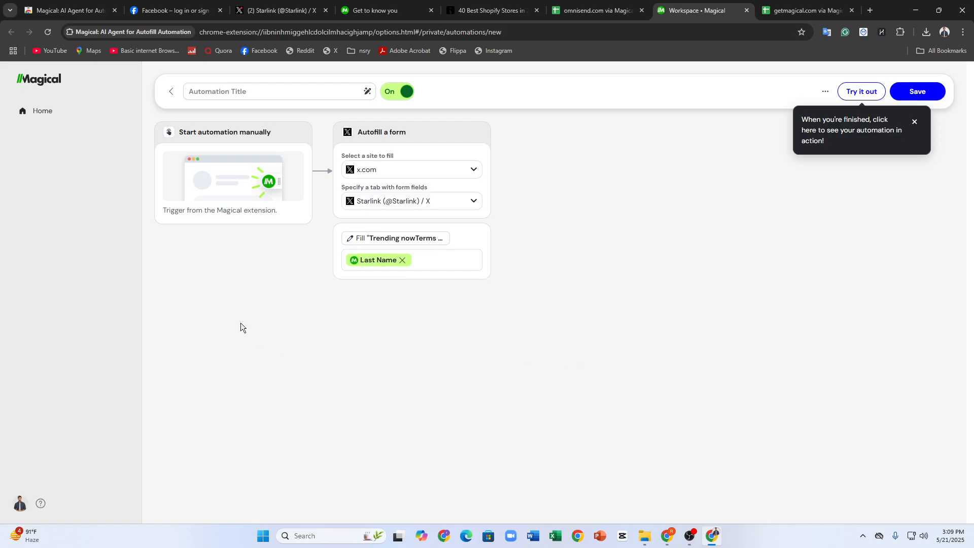
pyautogui.click(918, 94)
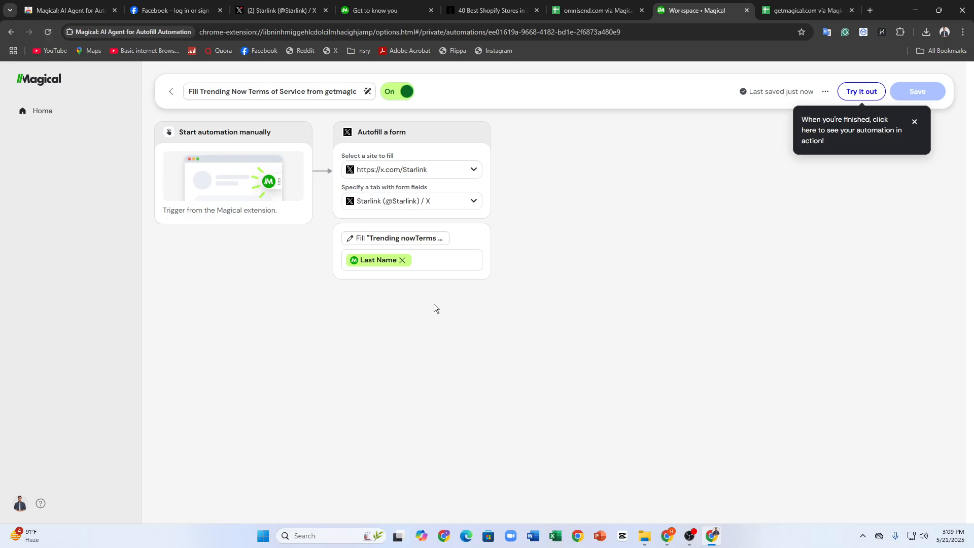
# Review the details of the saved getmagical.com to x.com automation and the getmagical.com Google Sheets automation in the automations list
pyautogui.click(21, 116)
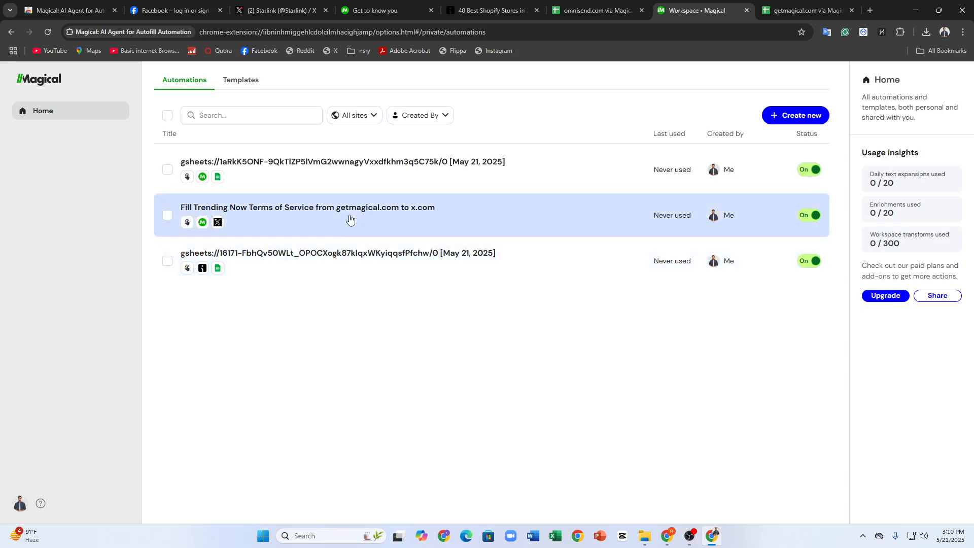
pyautogui.click(332, 222)
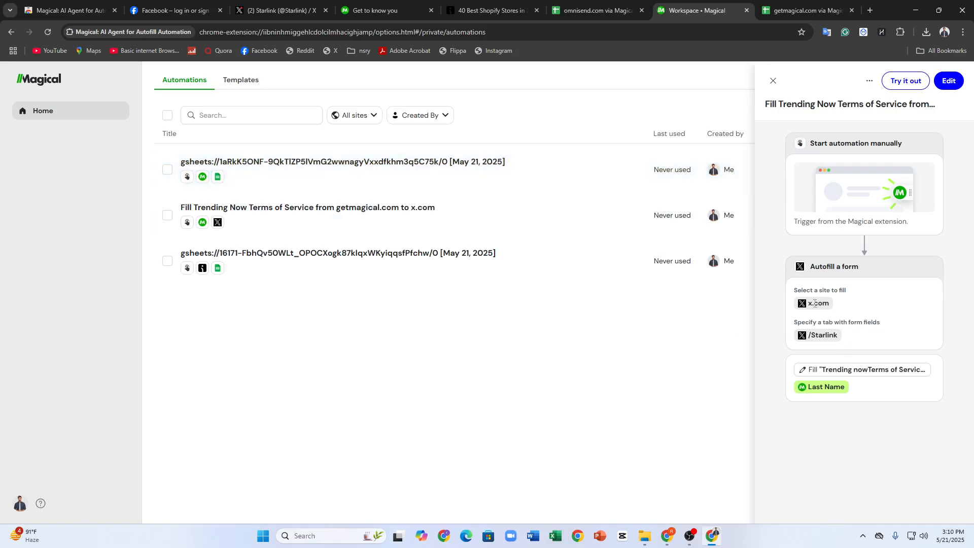
pyautogui.moveTo(863, 324)
pyautogui.mouseDown()
pyautogui.moveTo(820, 317)
pyautogui.moveTo(872, 325)
pyautogui.mouseUp()
pyautogui.click(269, 177)
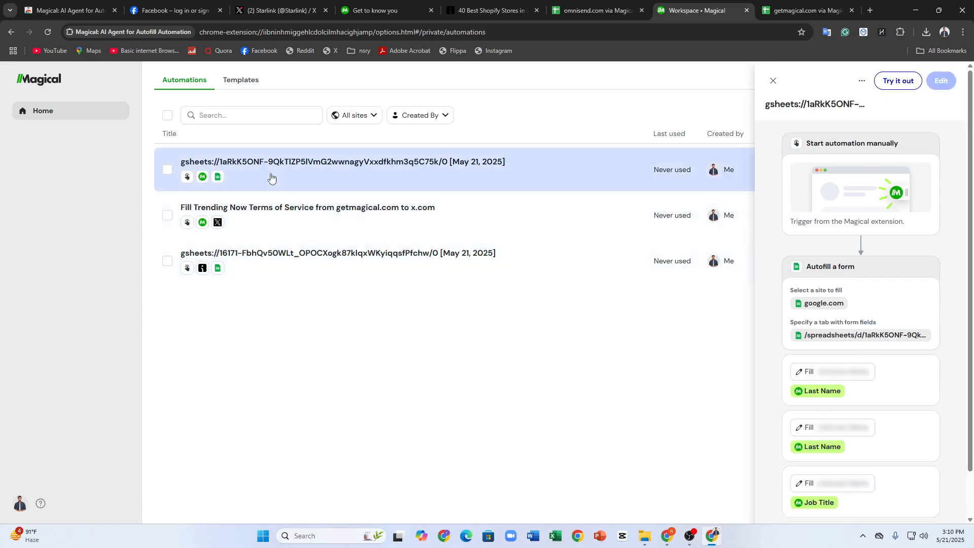
# Open the getmagical.com Google Sheets automation for editing and delete its "Autofill a form" step
pyautogui.click(639, 183)
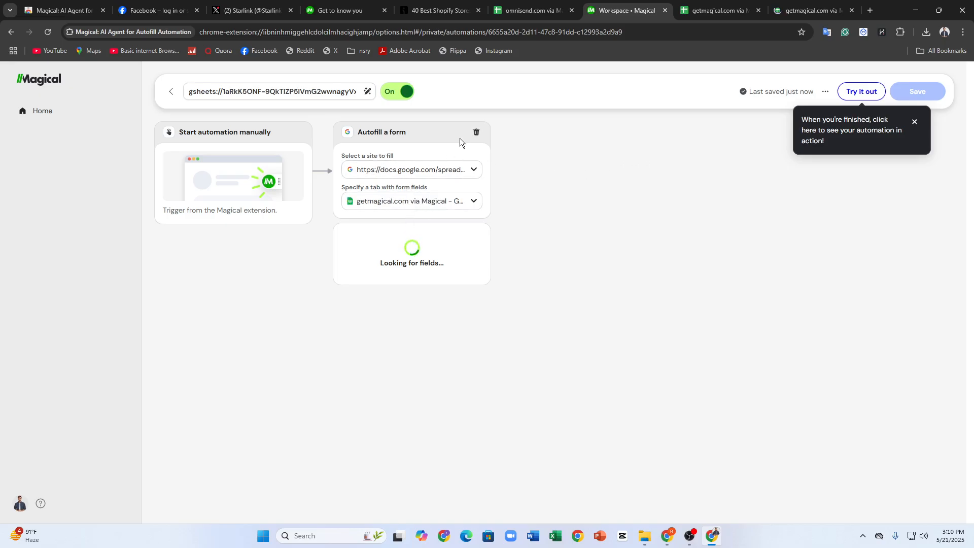
pyautogui.click(476, 132)
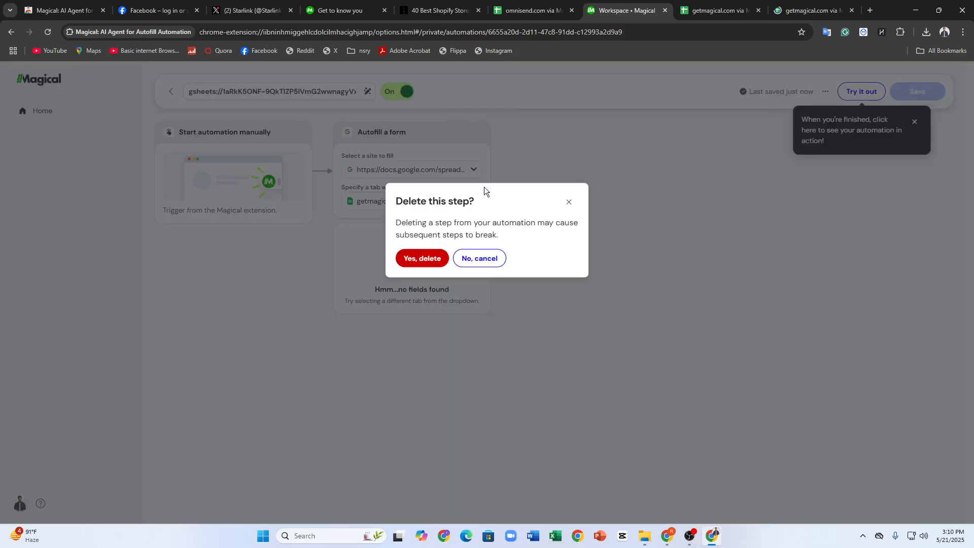
pyautogui.click(425, 259)
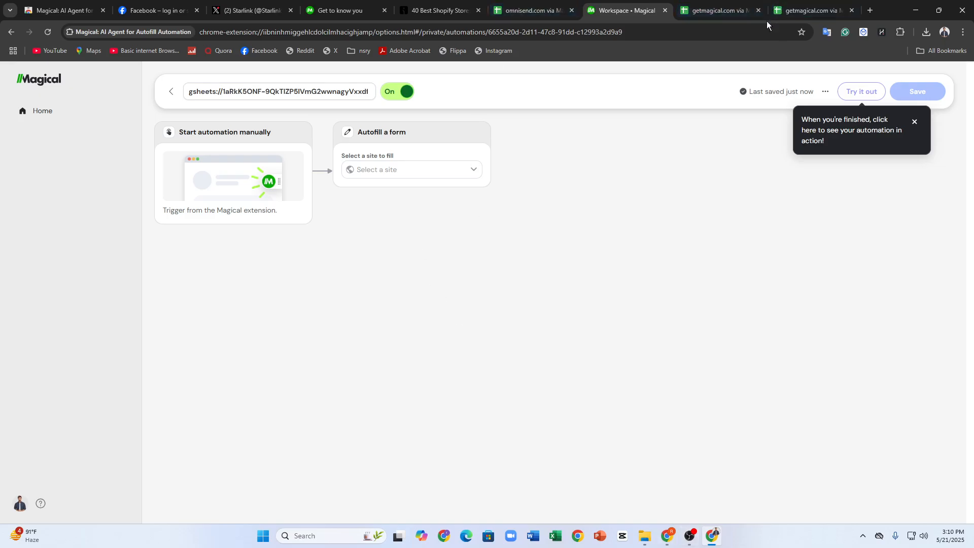
# Close the Facebook, Starlink, Get to know you, Shopify stores, omnisend.com spreadsheet and Magical workspace browser tabs
pyautogui.click(191, 10)
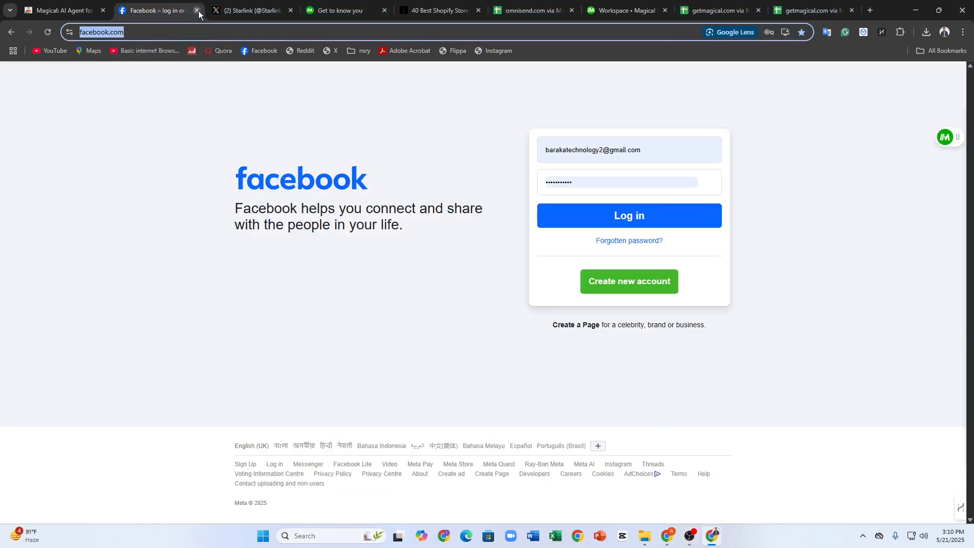
pyautogui.click(197, 11)
pyautogui.click(197, 10)
pyautogui.click(198, 10)
pyautogui.click(200, 11)
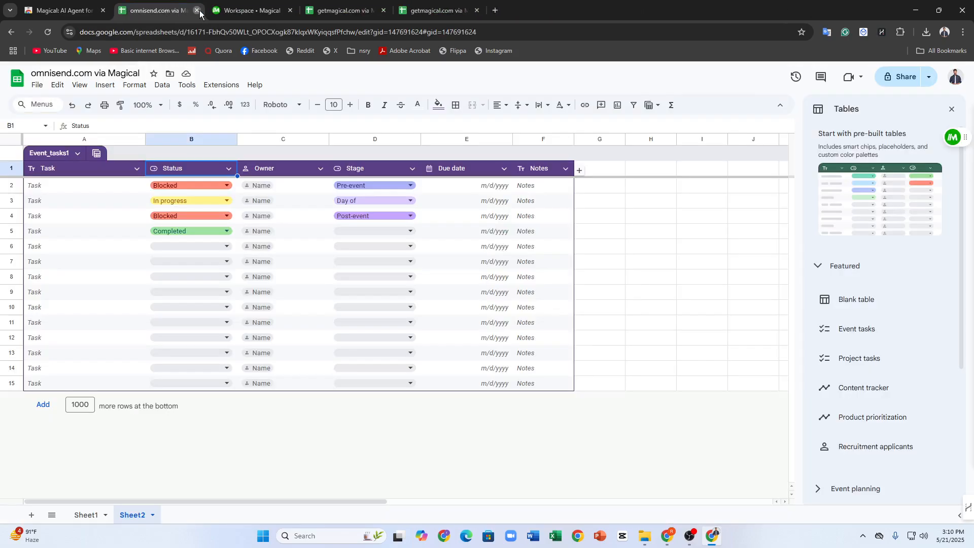
pyautogui.click(199, 10)
pyautogui.click(200, 10)
pyautogui.click(529, 98)
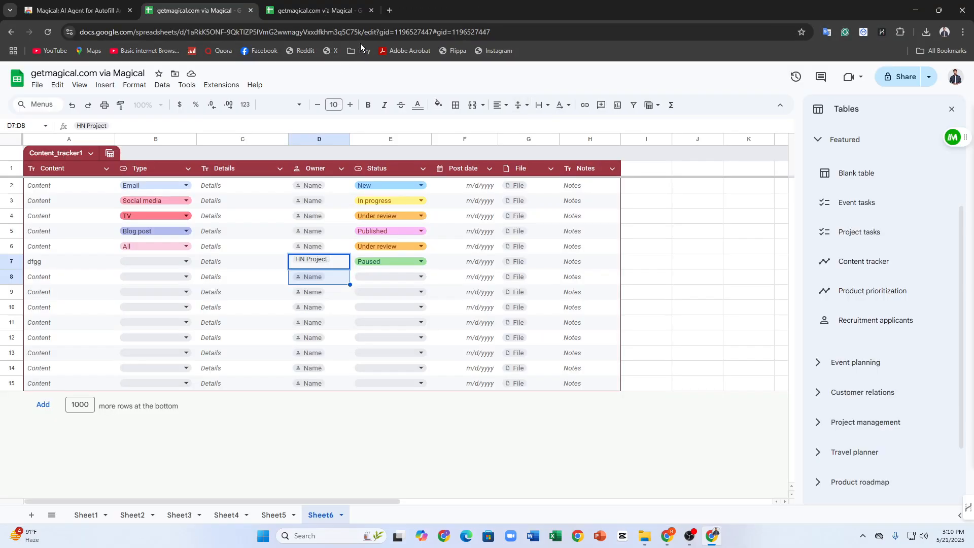